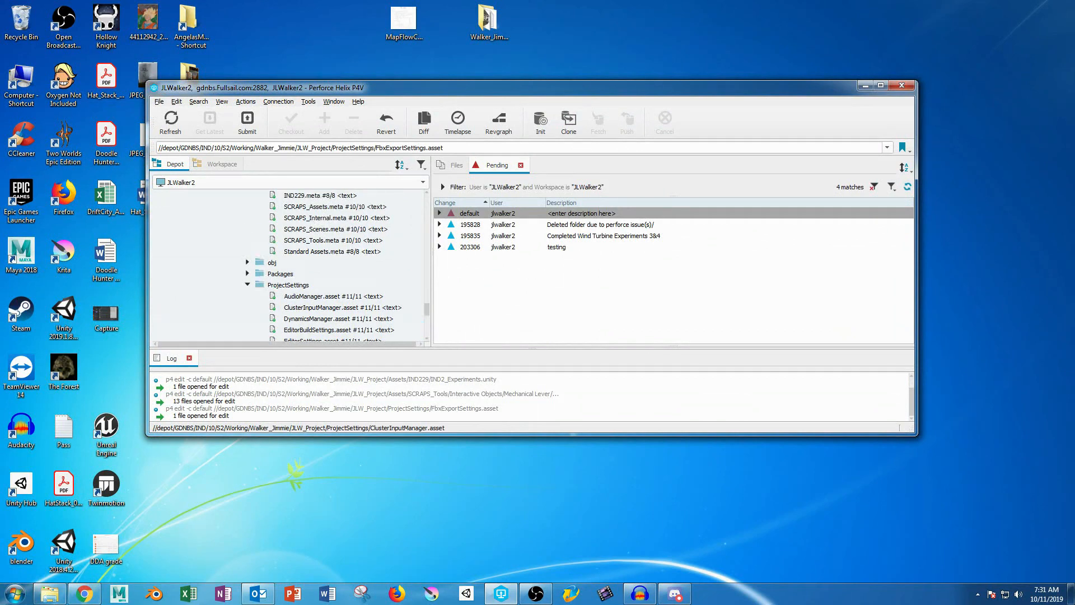
- Select the student's folder under Compiled in the depot and delete its old backup copy from the desktop
scroll(291, 266, "up", 15)
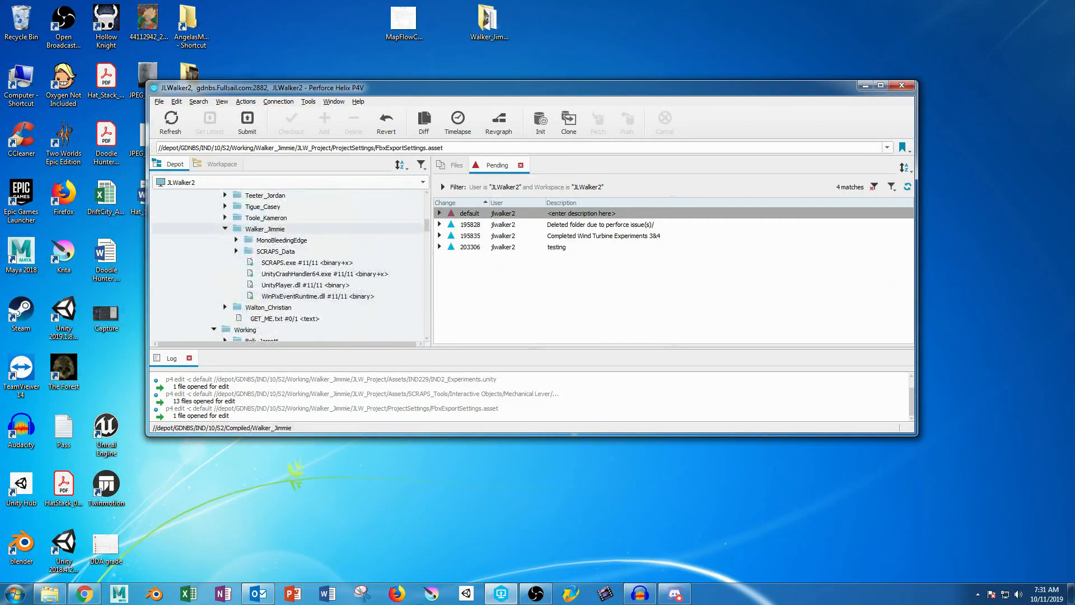
left_click(265, 229)
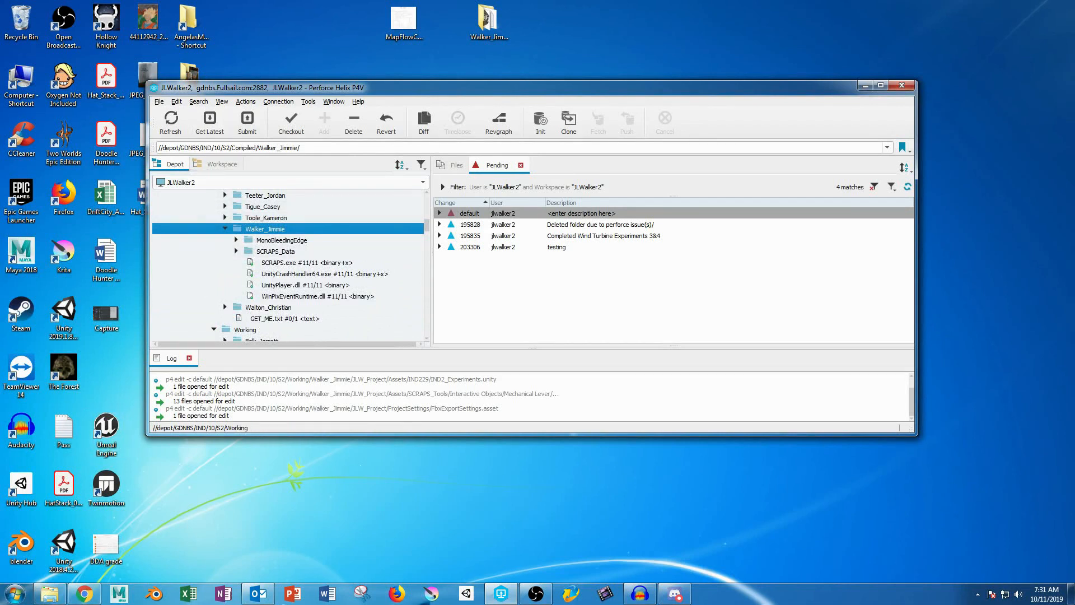
left_click(487, 22)
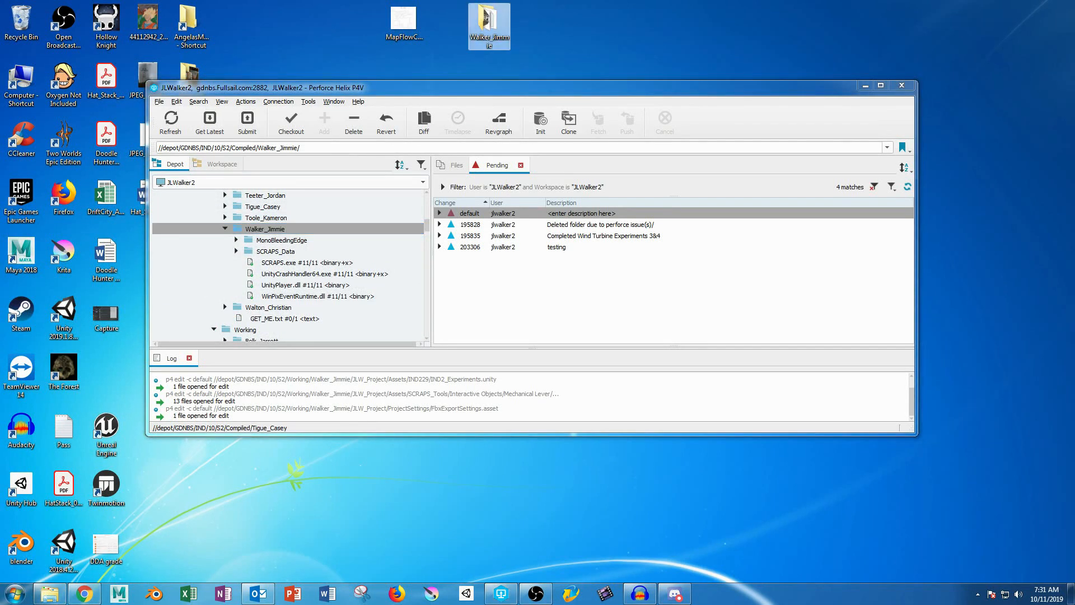
key("Delete")
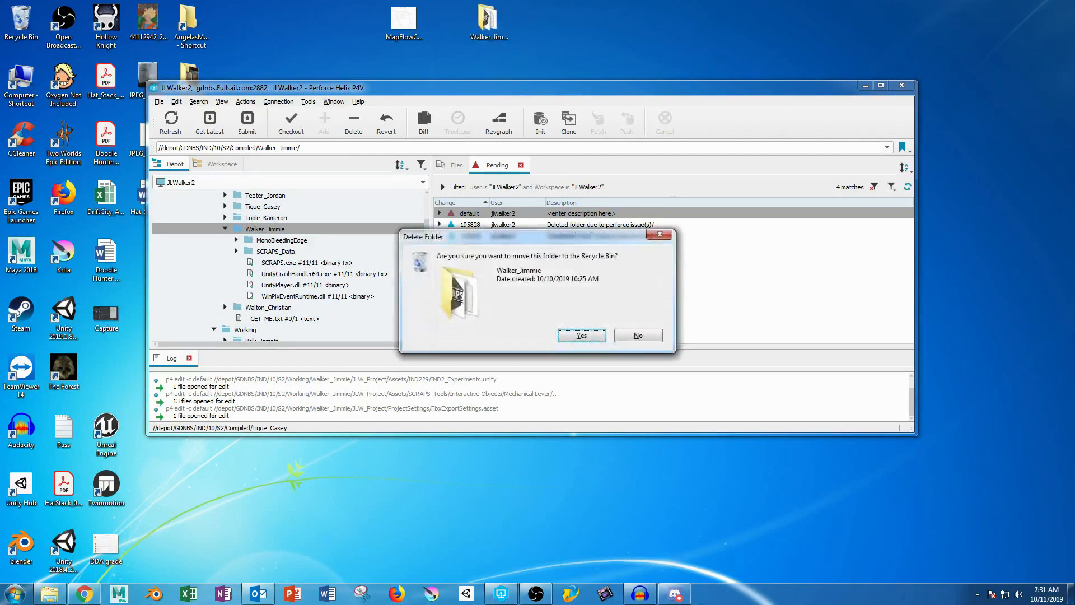
key("Return")
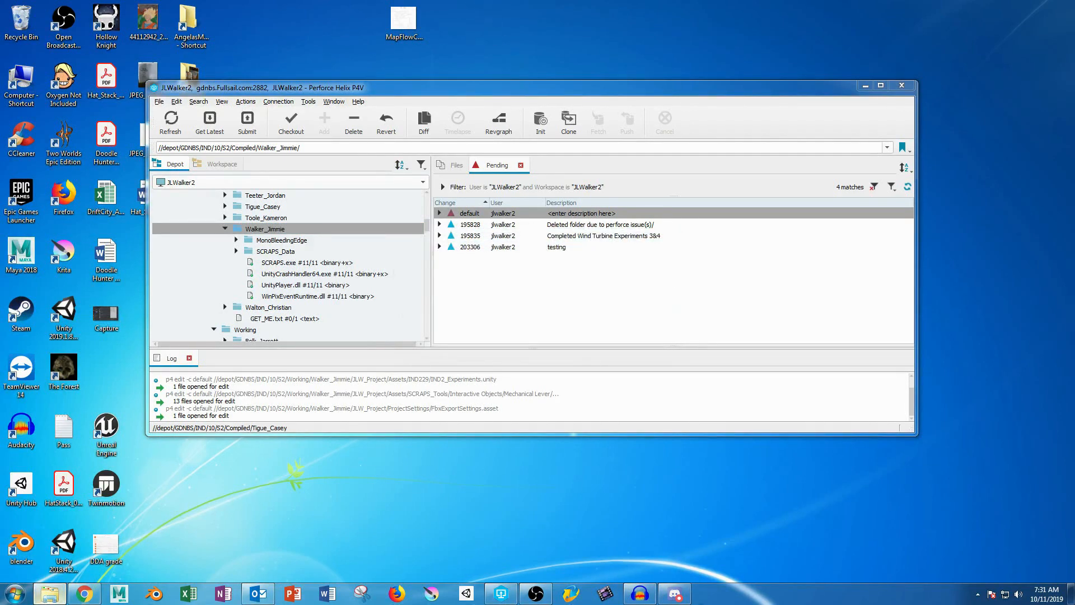
- Switch to Windows Explorer and copy the student's build folder from the local S2\Compiled directory to the desktop
left_click(50, 593)
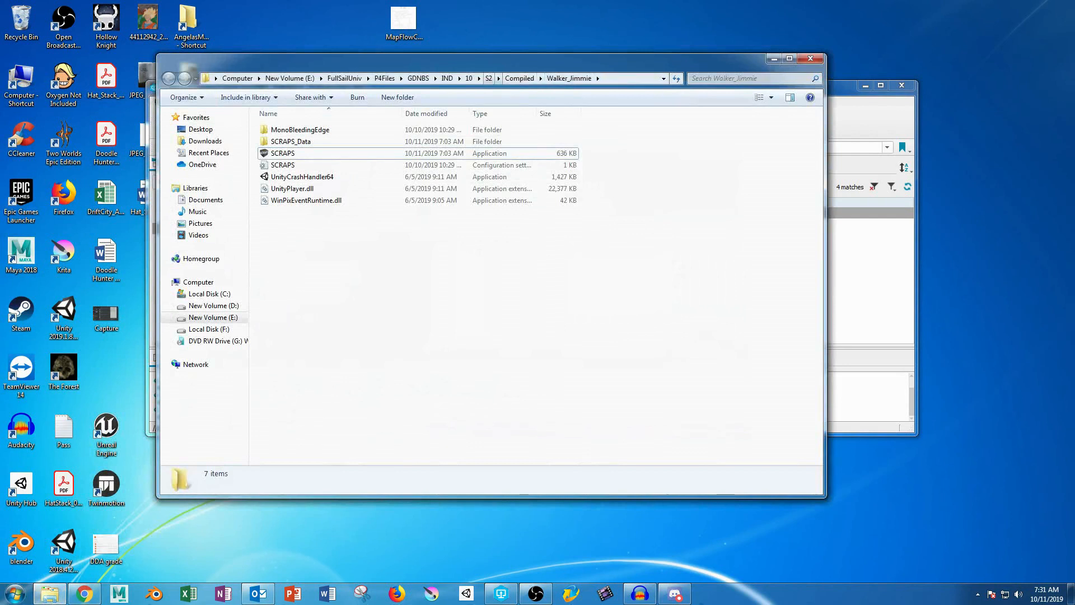
left_click(520, 78)
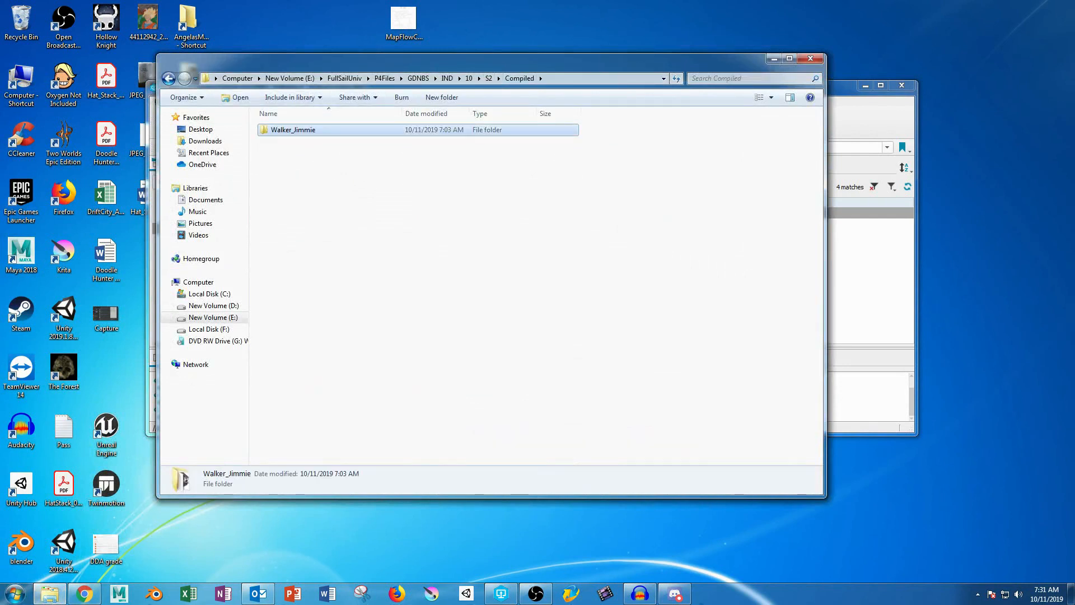
left_click_drag(314, 130, 552, 42)
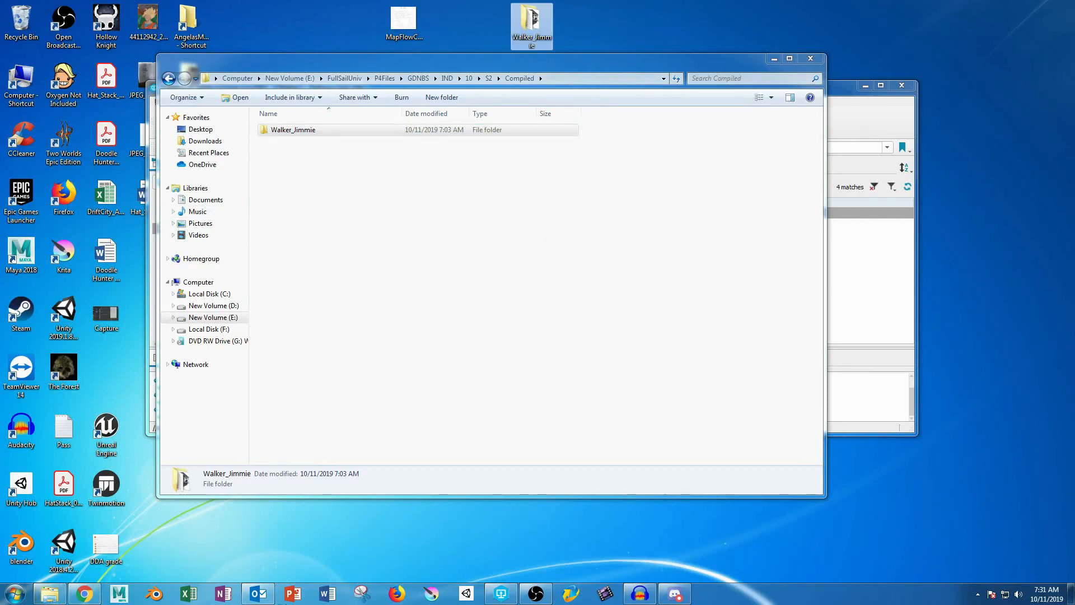
left_click(369, 235)
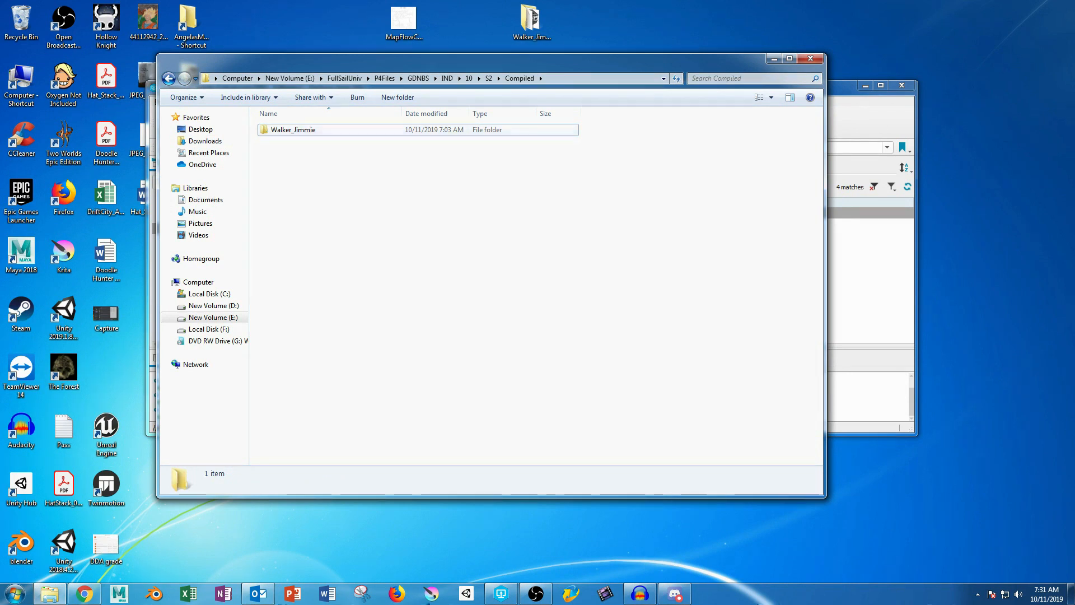
left_click(531, 23)
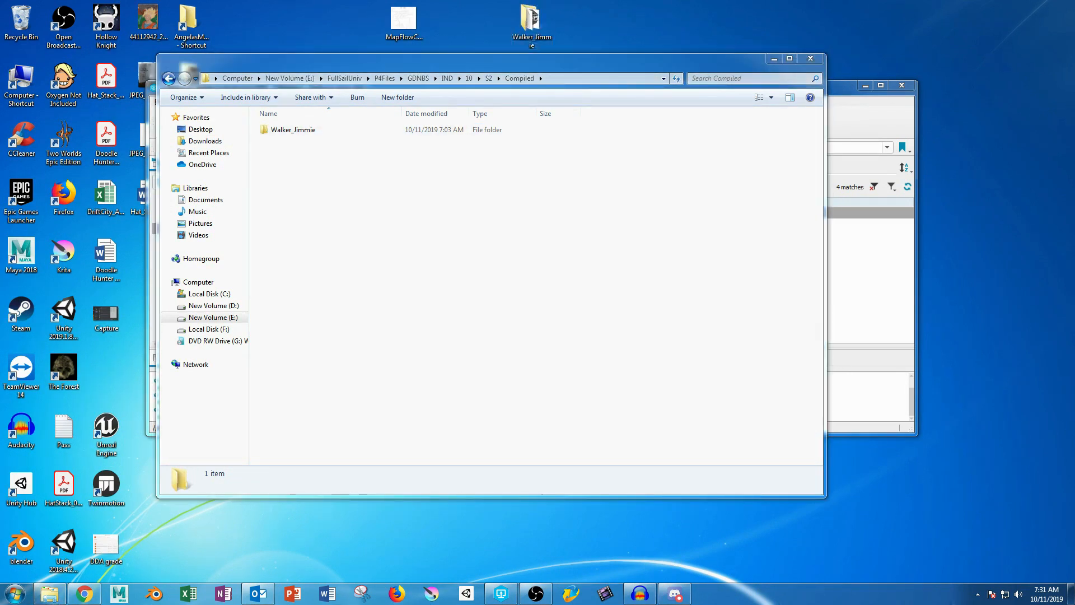
- In P4V, mark the student's Compiled folder for delete, including writable files, and submit it with the description "Delete Build version"
left_click(501, 594)
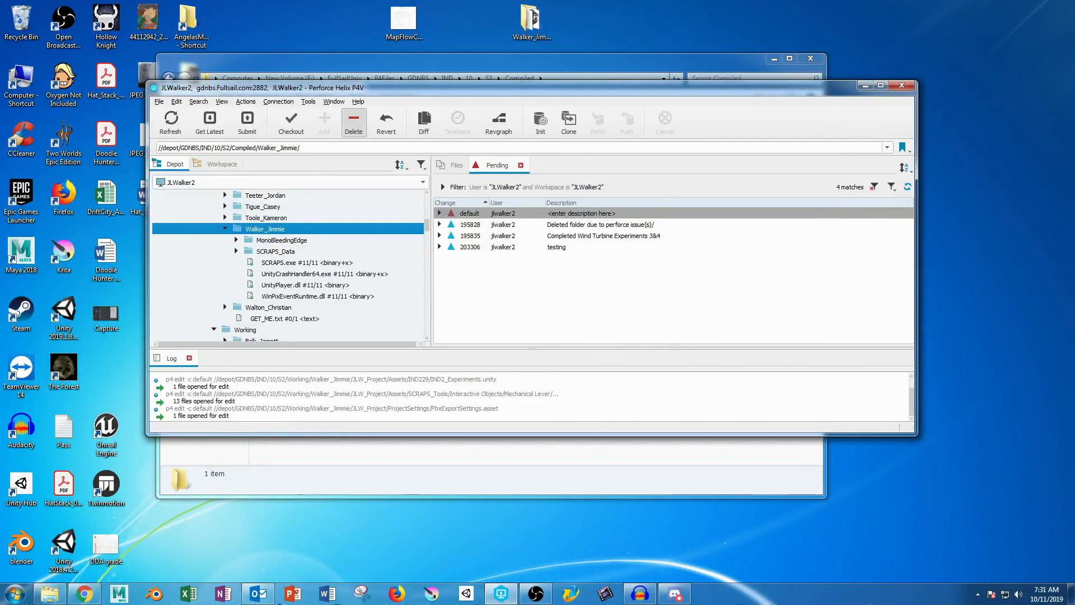
left_click(353, 121)
left_click(543, 359)
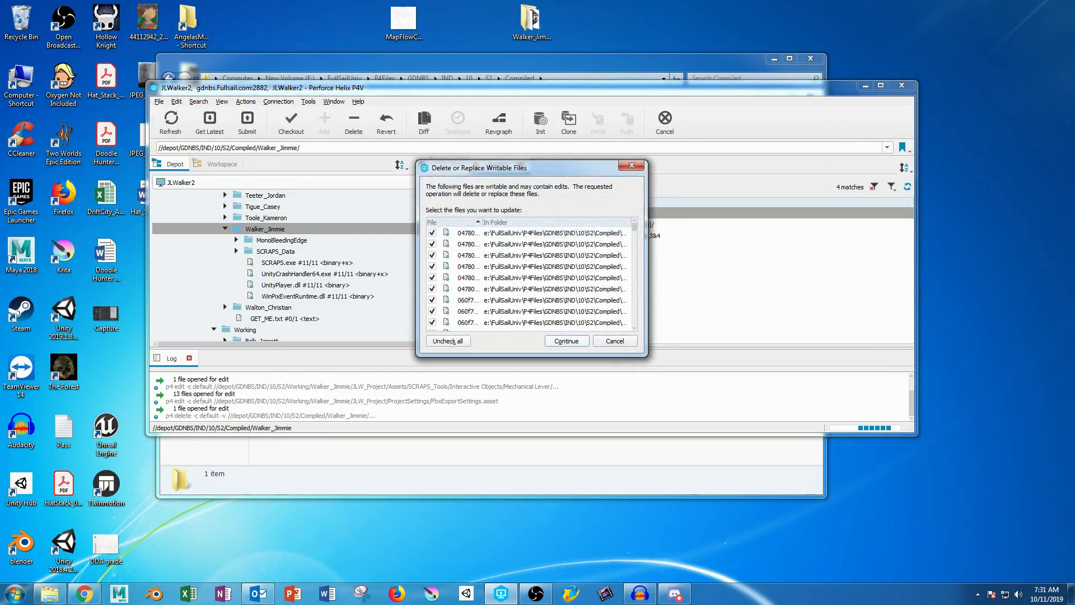
left_click(567, 342)
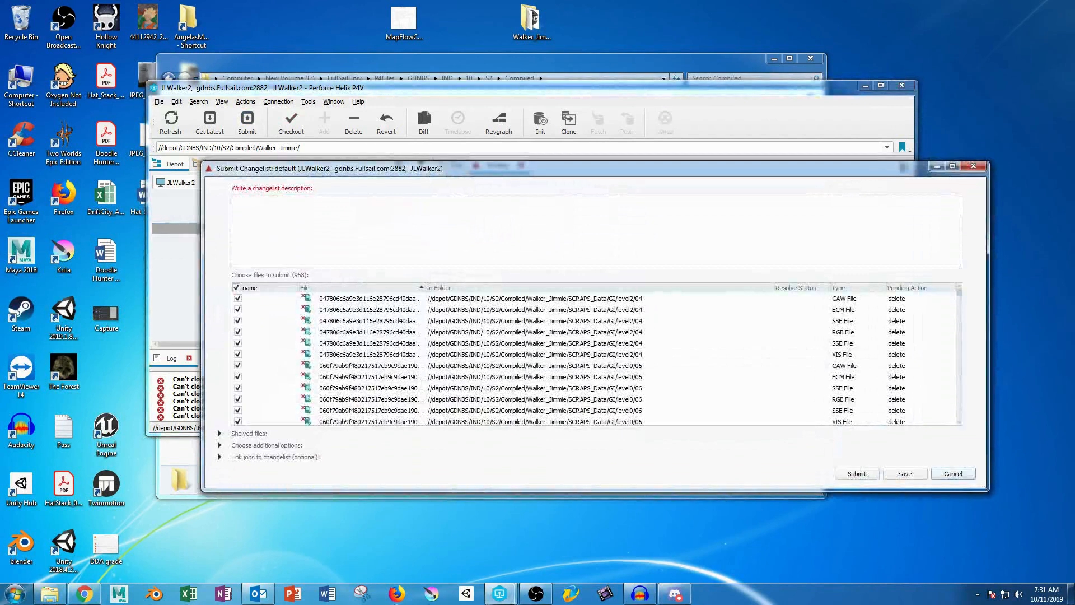
type("Delete Build version")
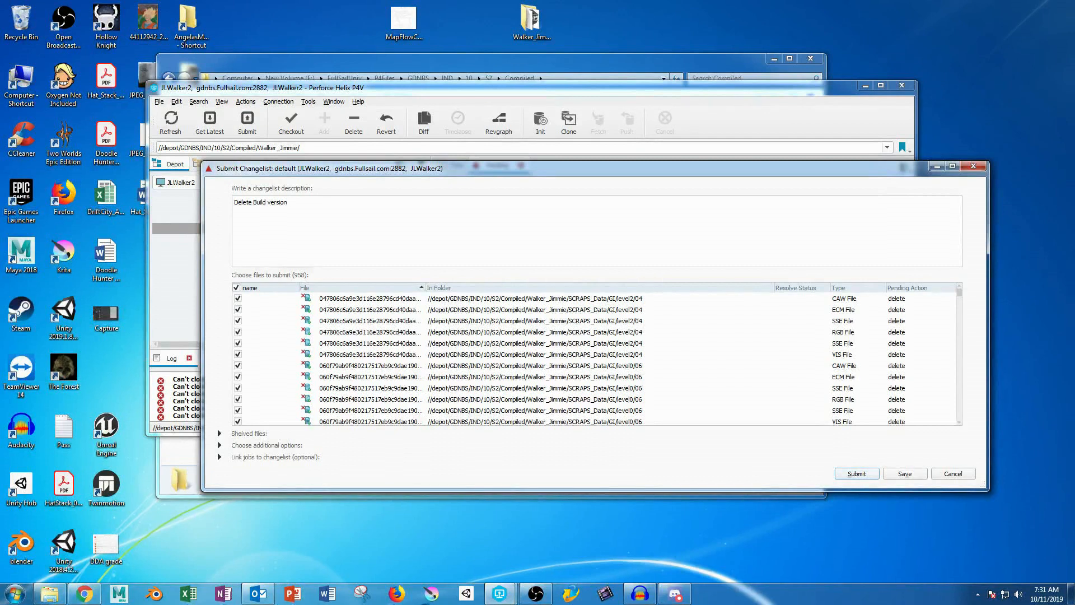
left_click(857, 473)
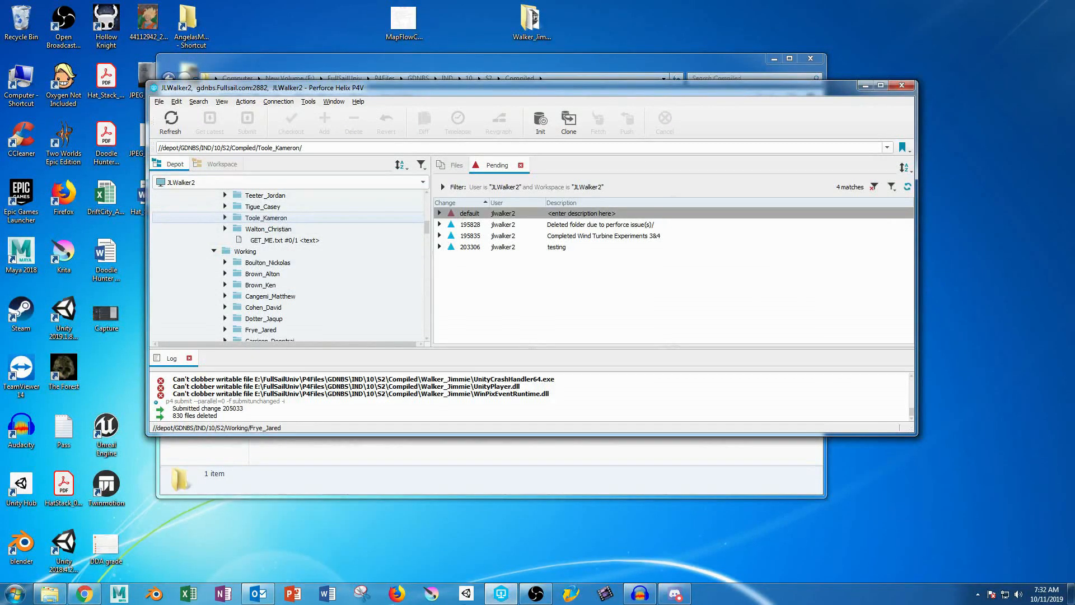
- Switch to Windows Explorer, check the student's folder for leftover files, and delete it from the local Compiled directory
left_click(49, 594)
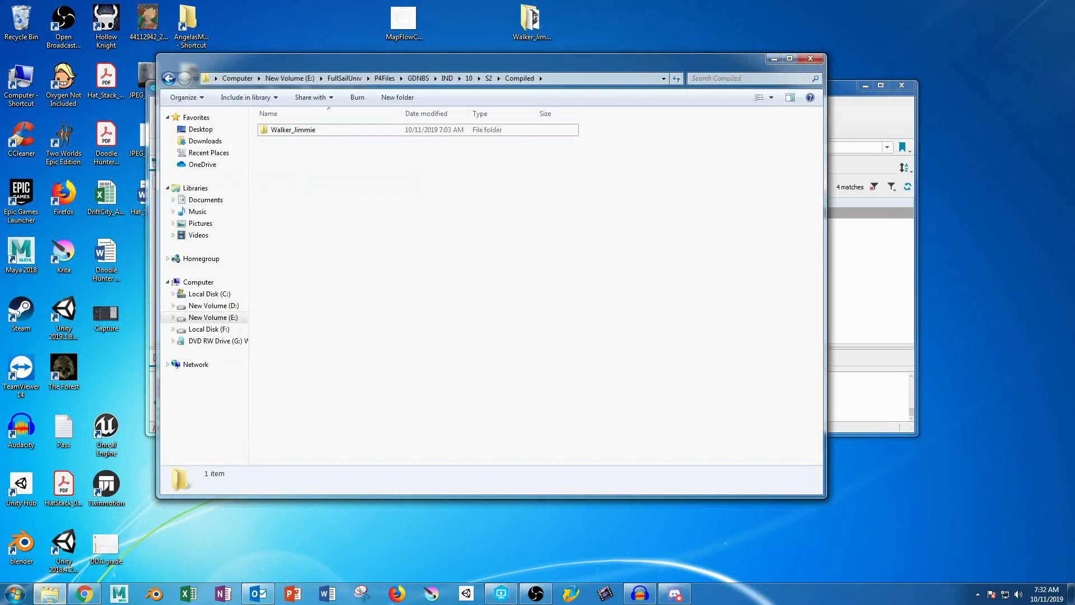
double_click(292, 130)
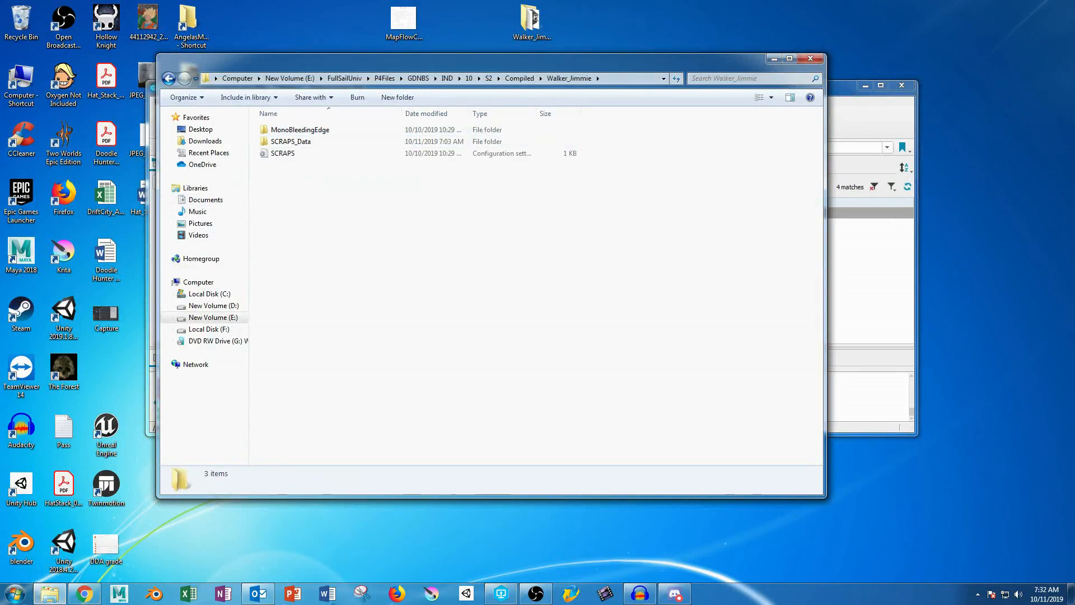
left_click(168, 78)
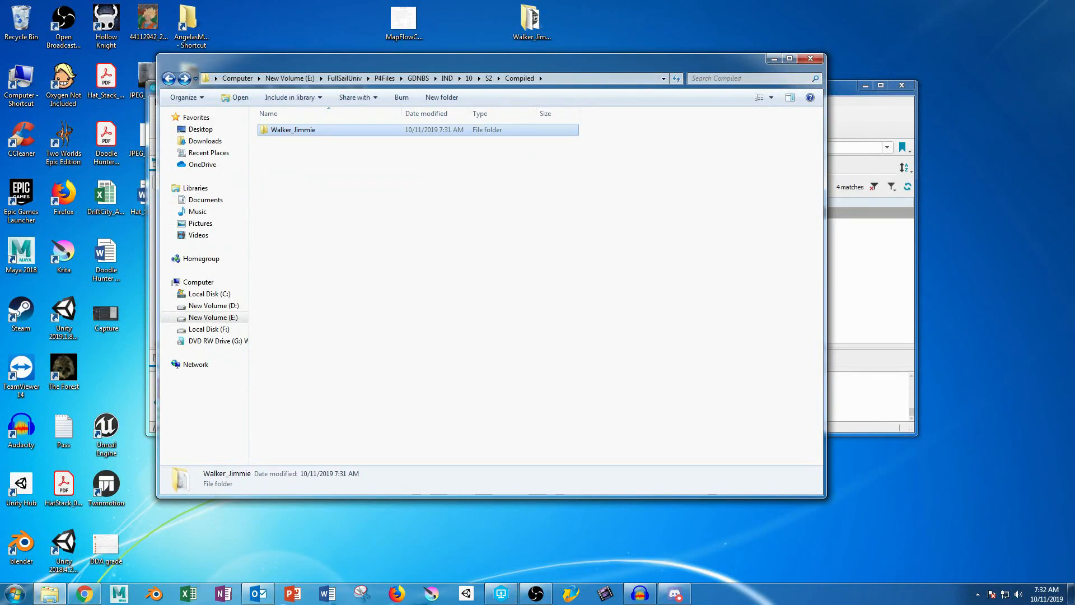
left_click(632, 185)
left_click(392, 130)
key("Delete")
key("Return")
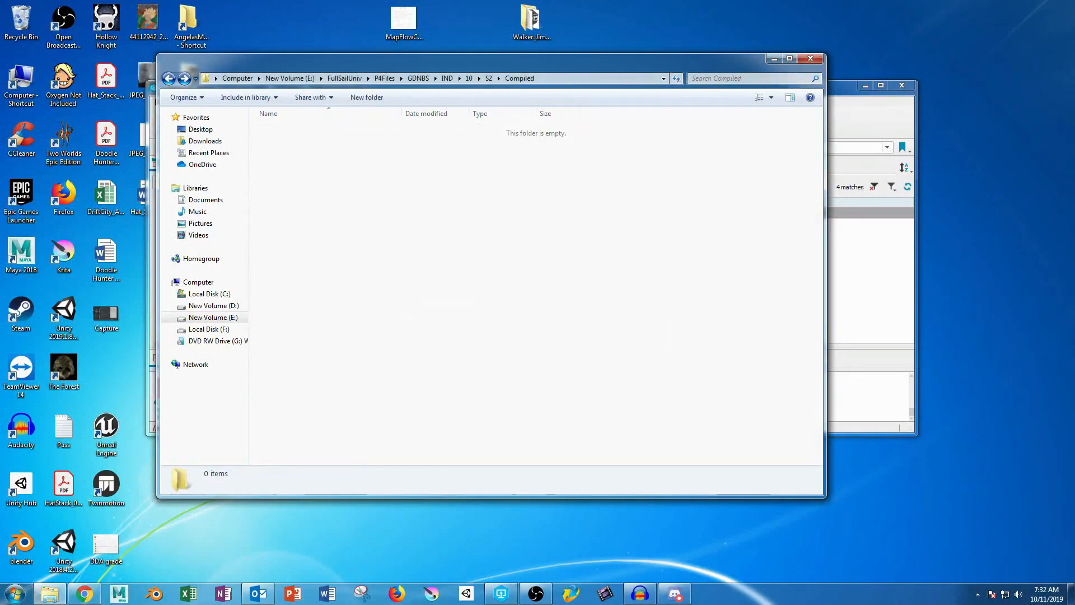
- Switch to P4V, refresh the workspace tree and select the Compiled folder under S2 to check its contents
left_click(871, 264)
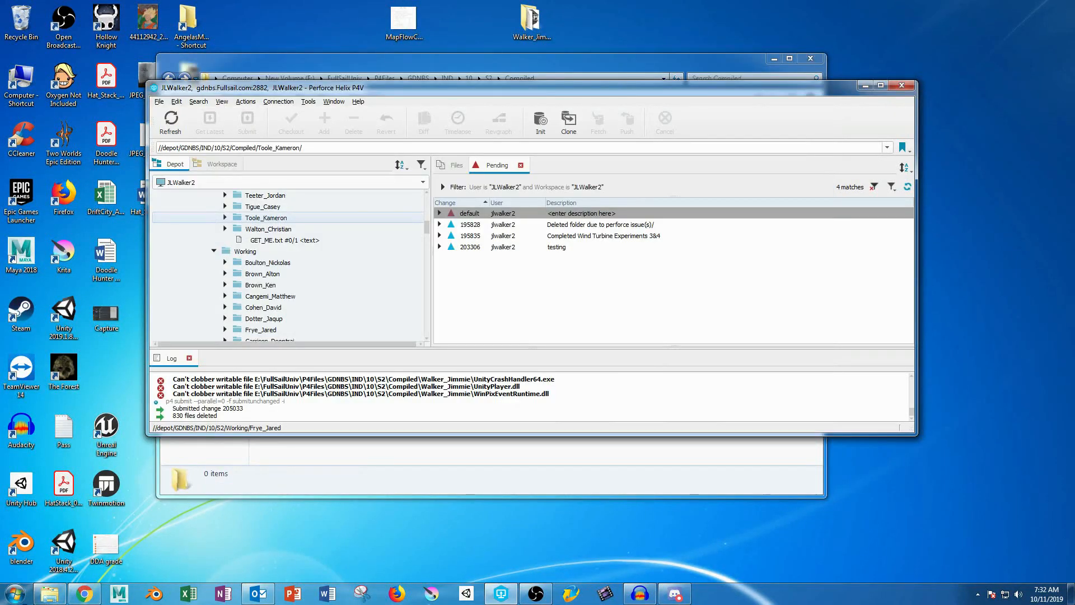
left_click(218, 164)
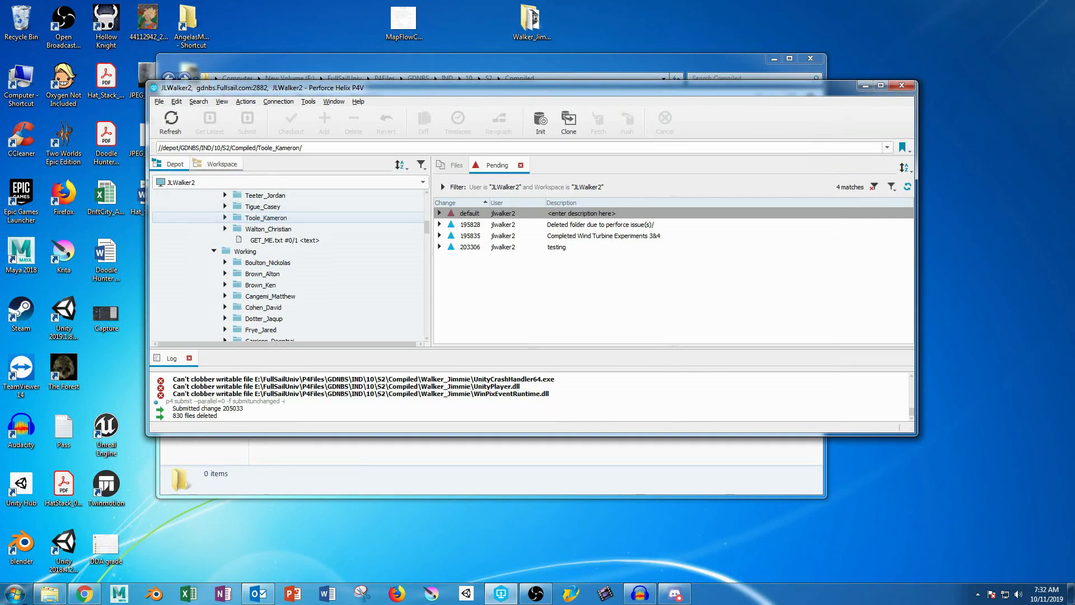
left_click(170, 123)
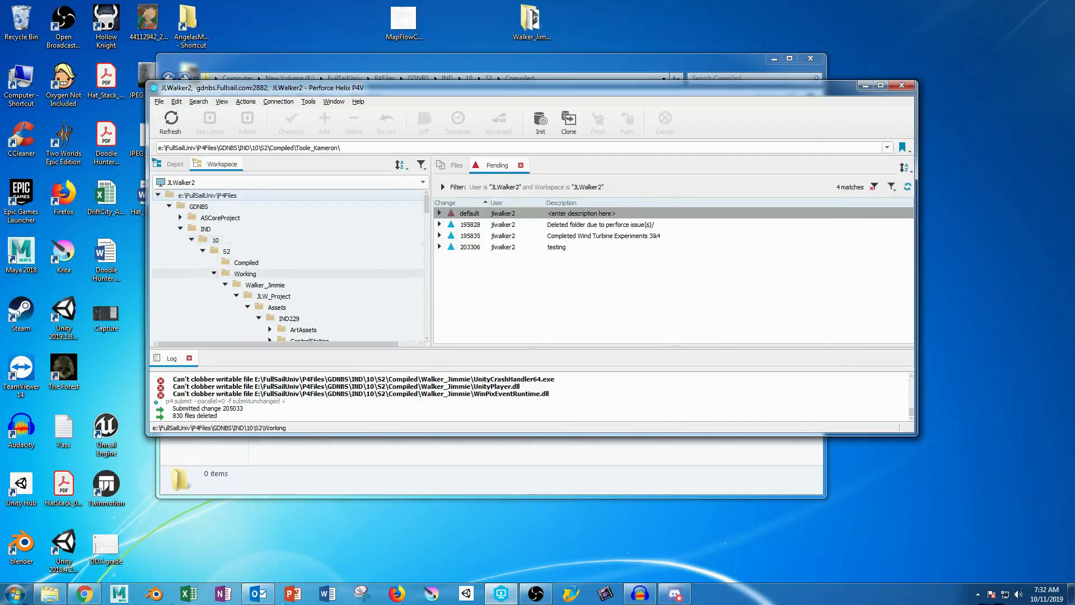
left_click(246, 262)
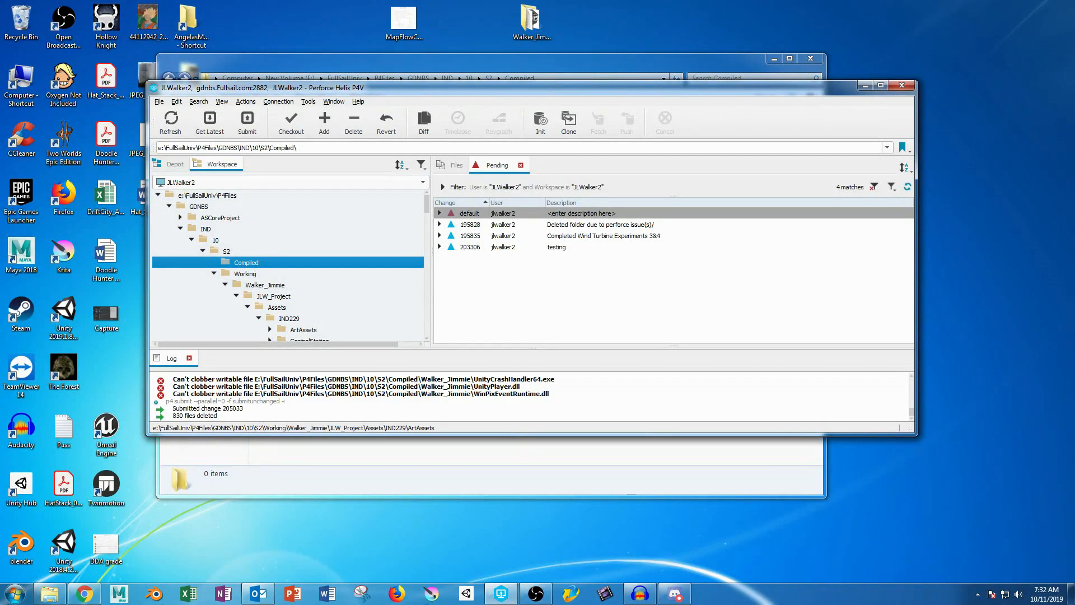
- Copy the student's build folder from the desktop back into the local Compiled directory and refresh the P4V workspace
left_click(50, 594)
left_click_drag(530, 21, 333, 212)
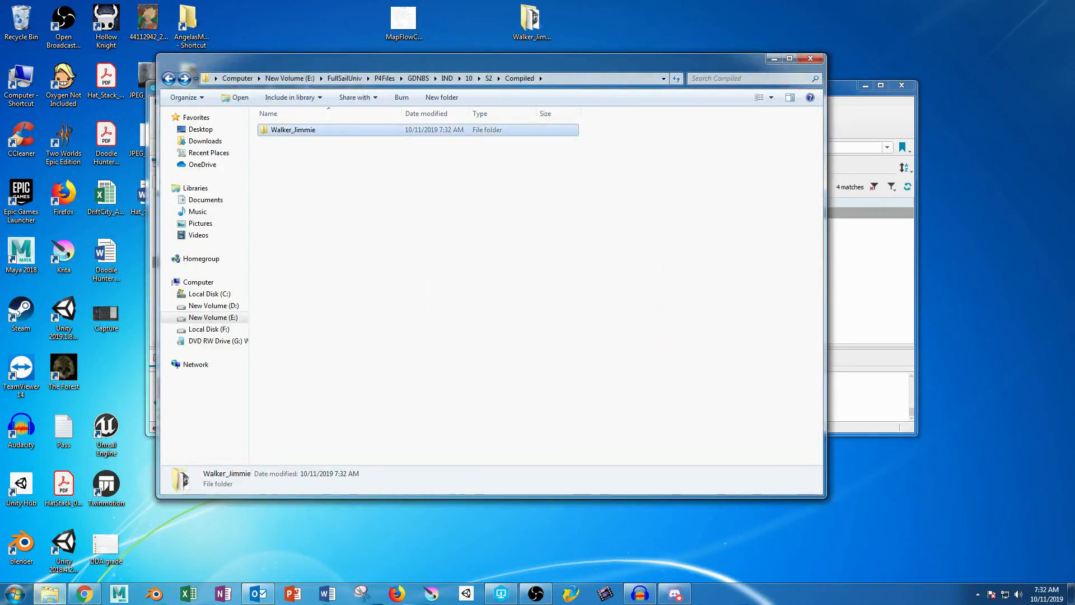
left_click(501, 594)
left_click(171, 122)
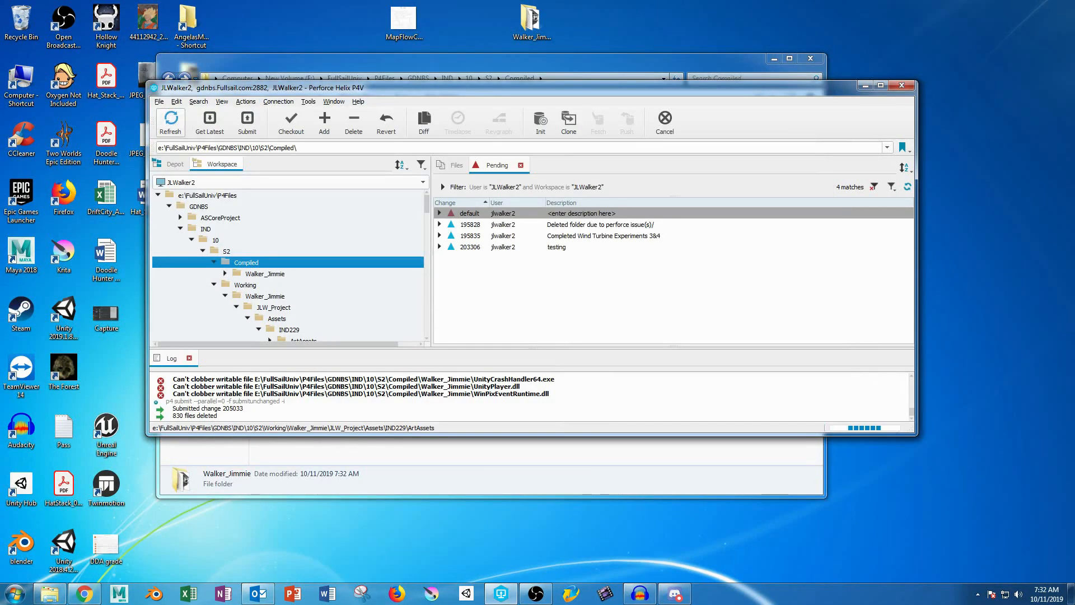
- Mark the student's folder under Compiled for add in the default changelist and review its top-level files
left_click(265, 274)
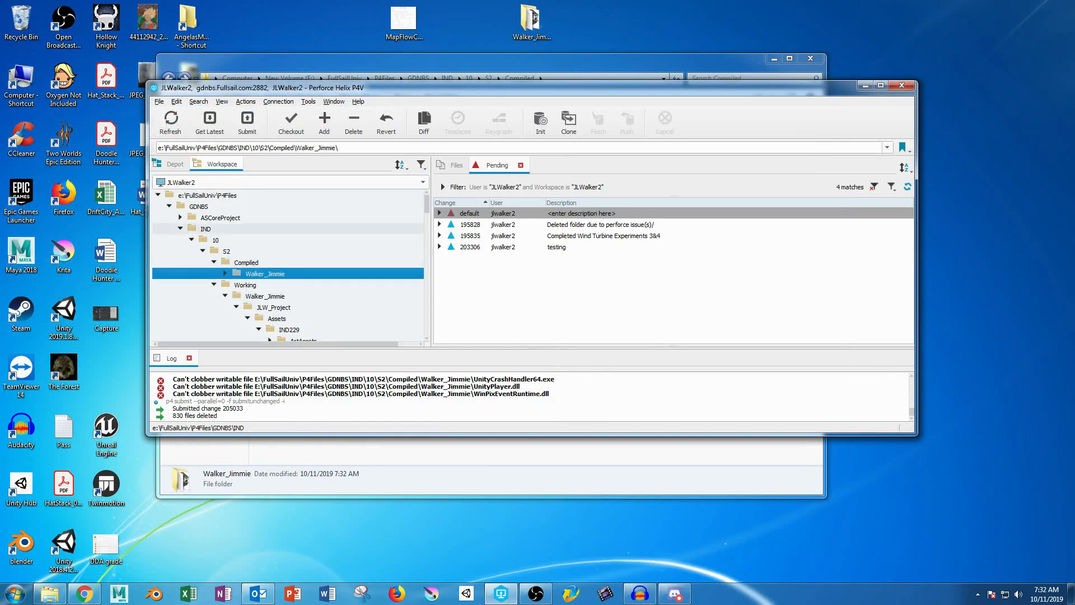
left_click(324, 122)
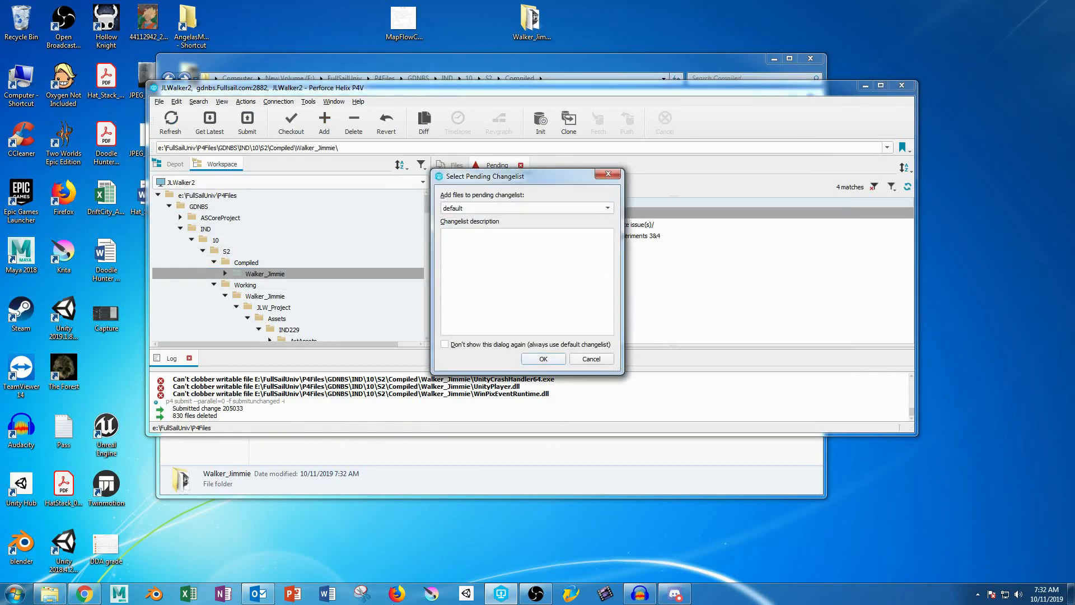
key("Return")
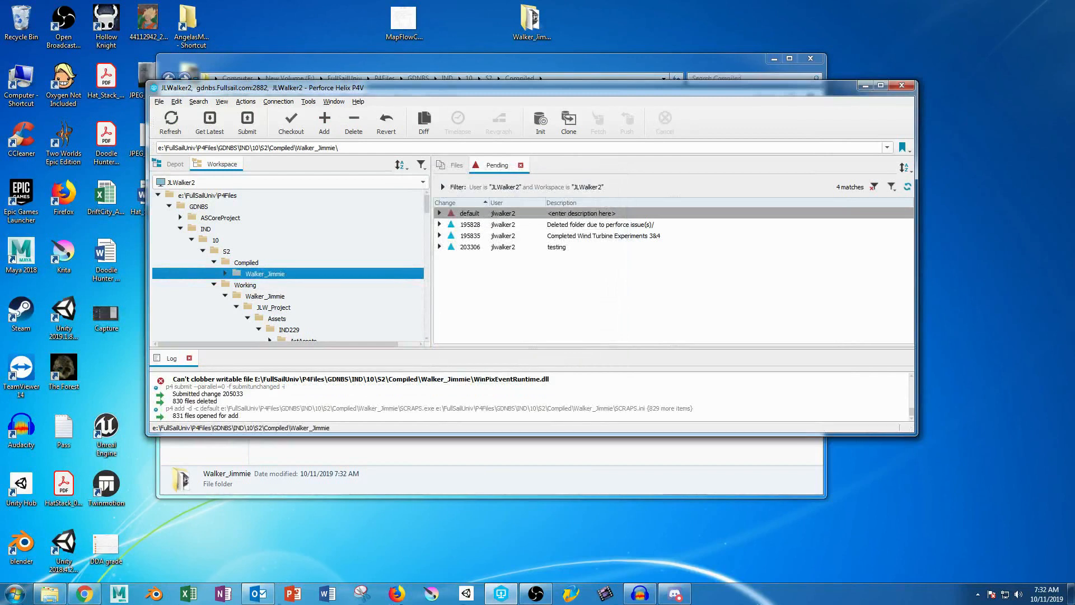
left_click(225, 273)
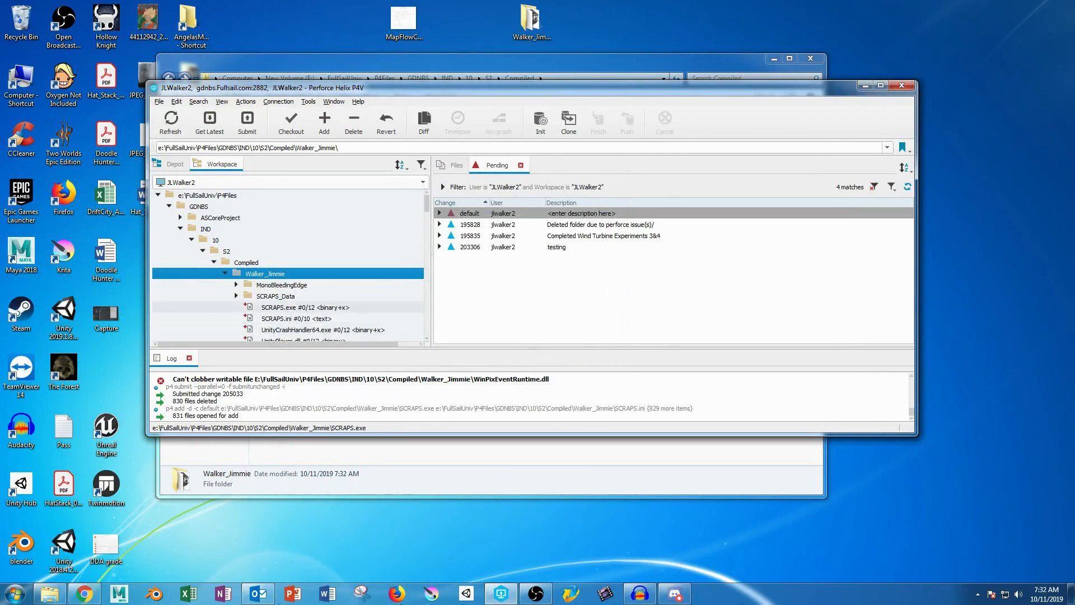
scroll(303, 240, "down", 2)
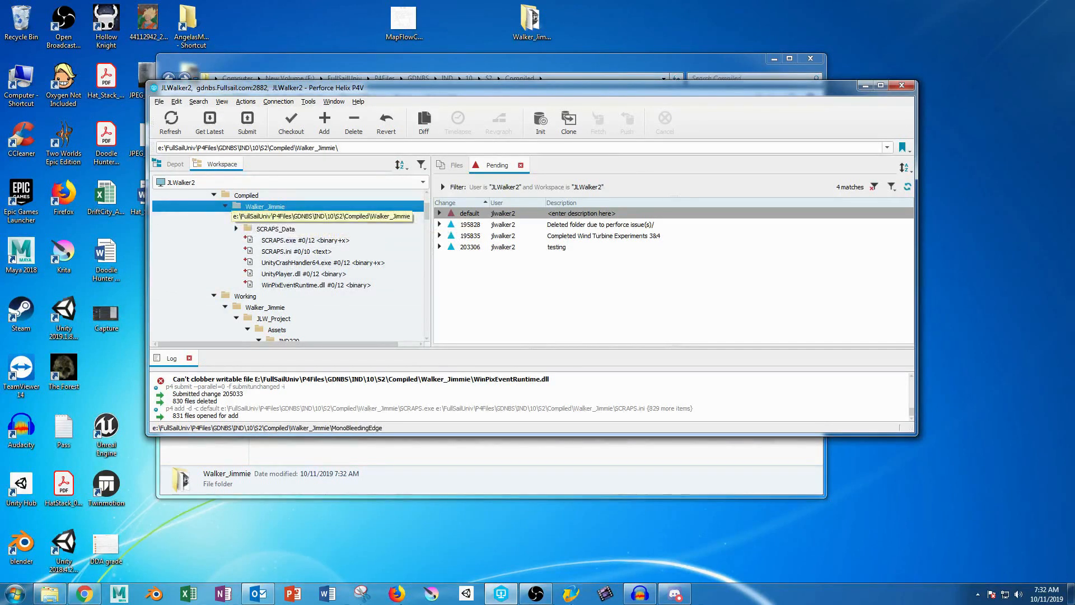
left_click(225, 206)
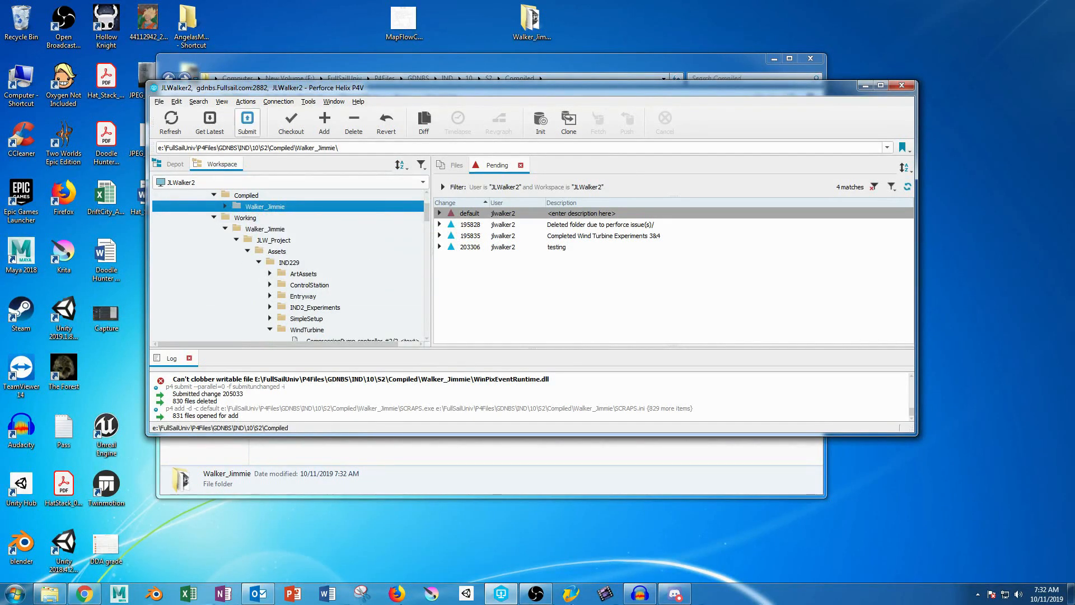
- Submit the added files with the description "Entryway Assignment Rev 4 final" and expand the student's Compiled folder in the depot
left_click(247, 121)
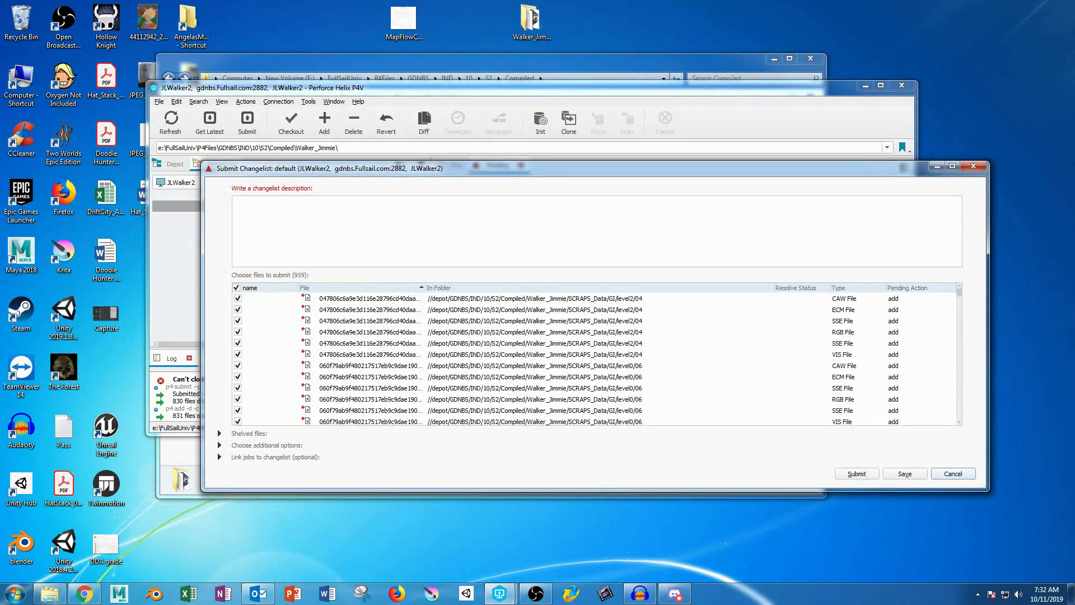
type("Entryway Assignment Rev 4 final")
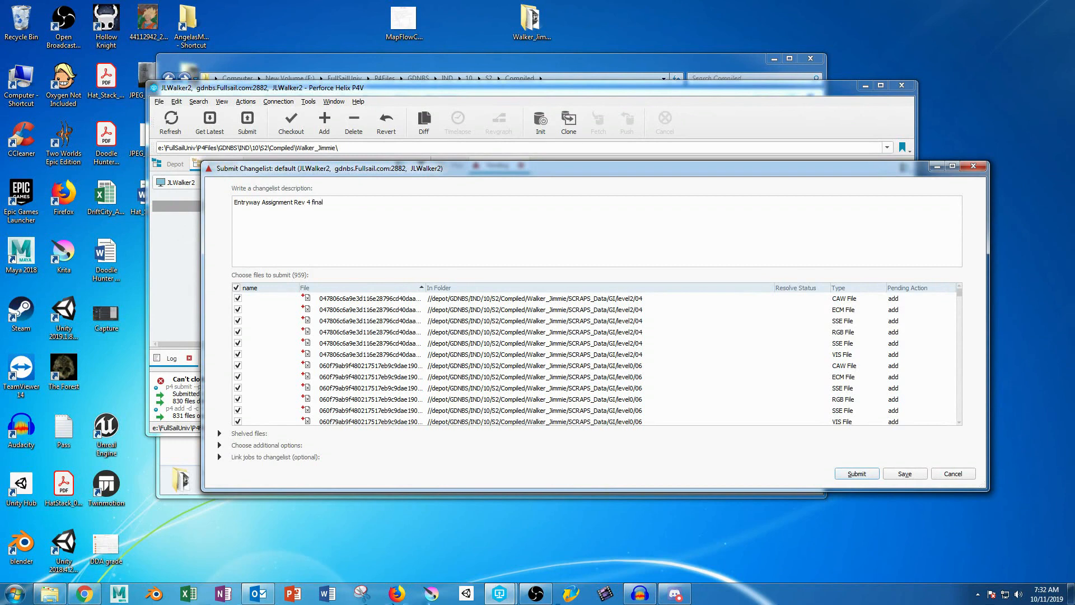
key("Return")
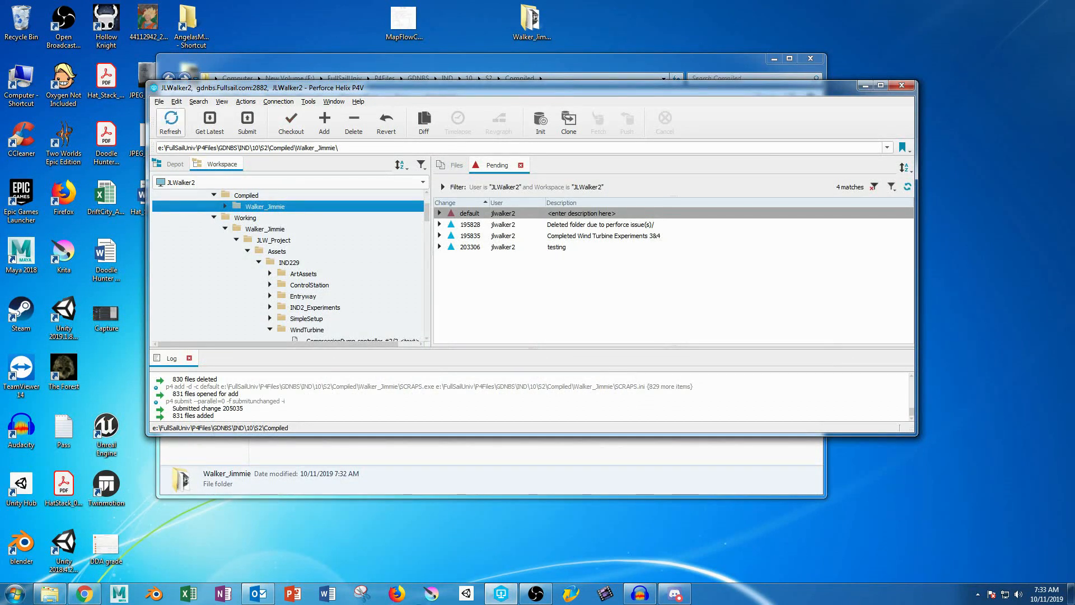
left_click(170, 164)
left_click(225, 229)
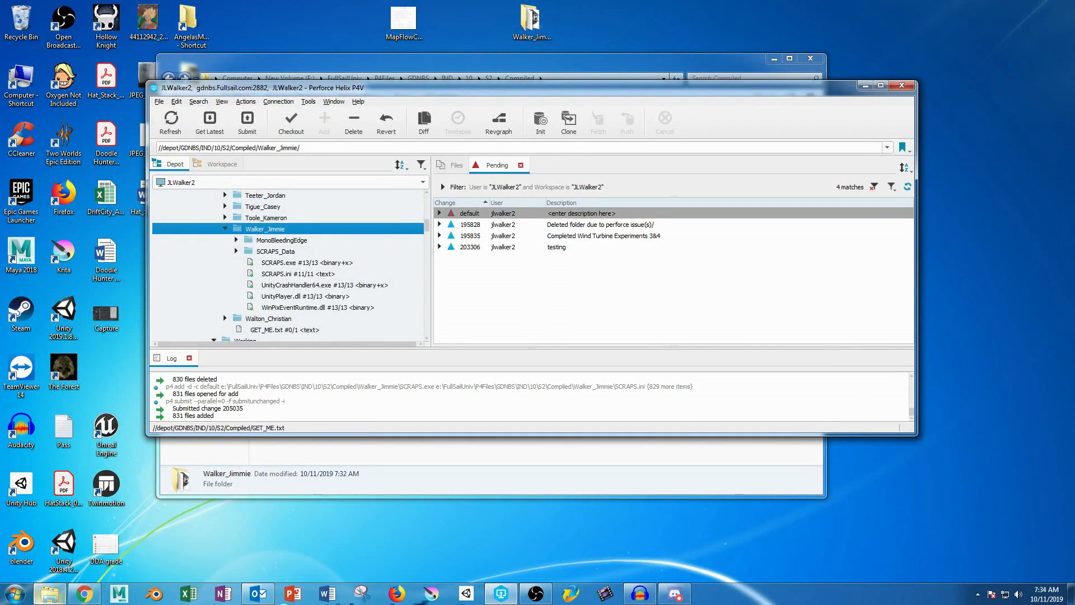
- Switch to Windows Explorer and delete the student's folder from the local Compiled directory
left_click(50, 594)
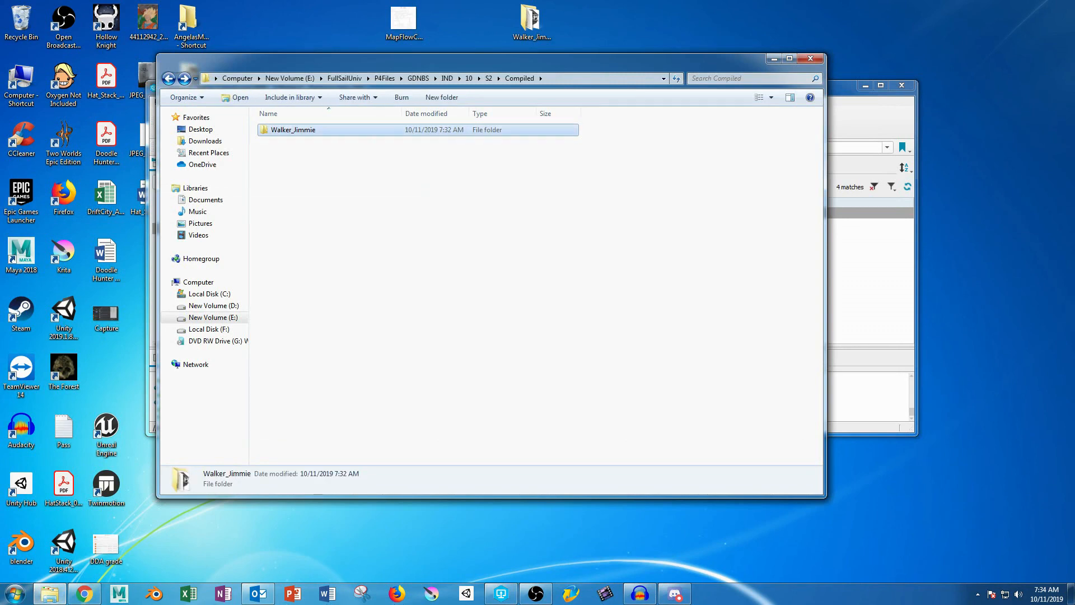
key("Delete")
key("Return")
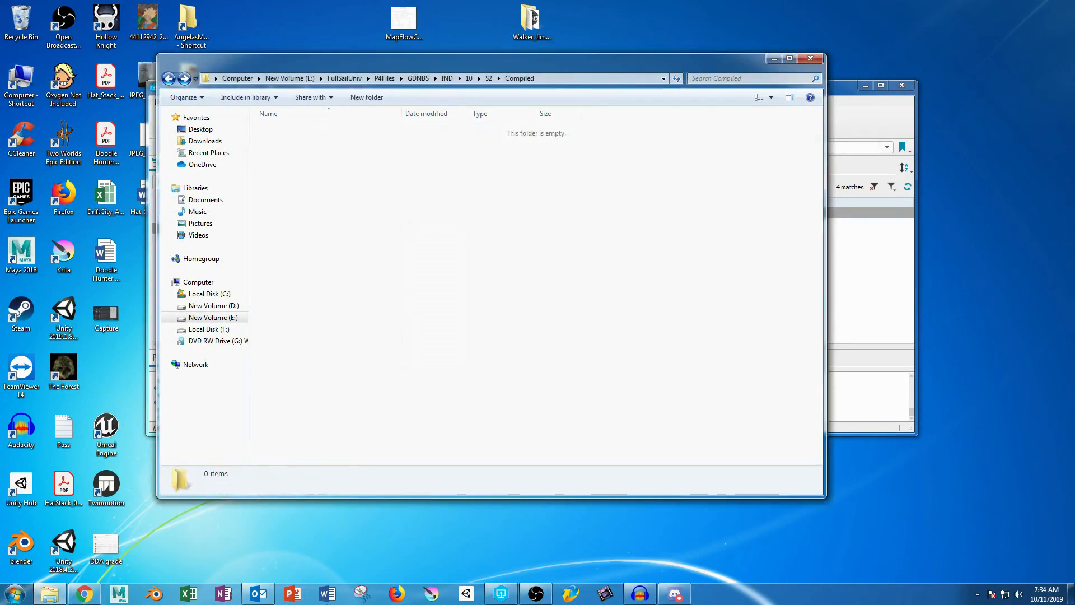
- Switch to P4V, check out the student's Compiled folder in the depot and check whether the local Compiled directory has its files
left_click(501, 593)
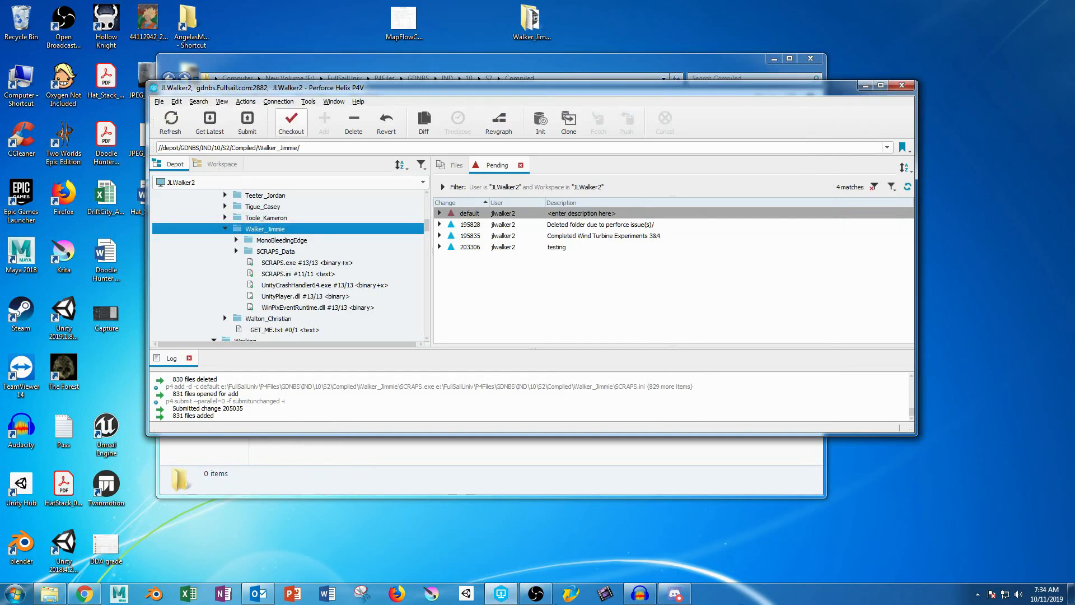
left_click(291, 121)
key("Return")
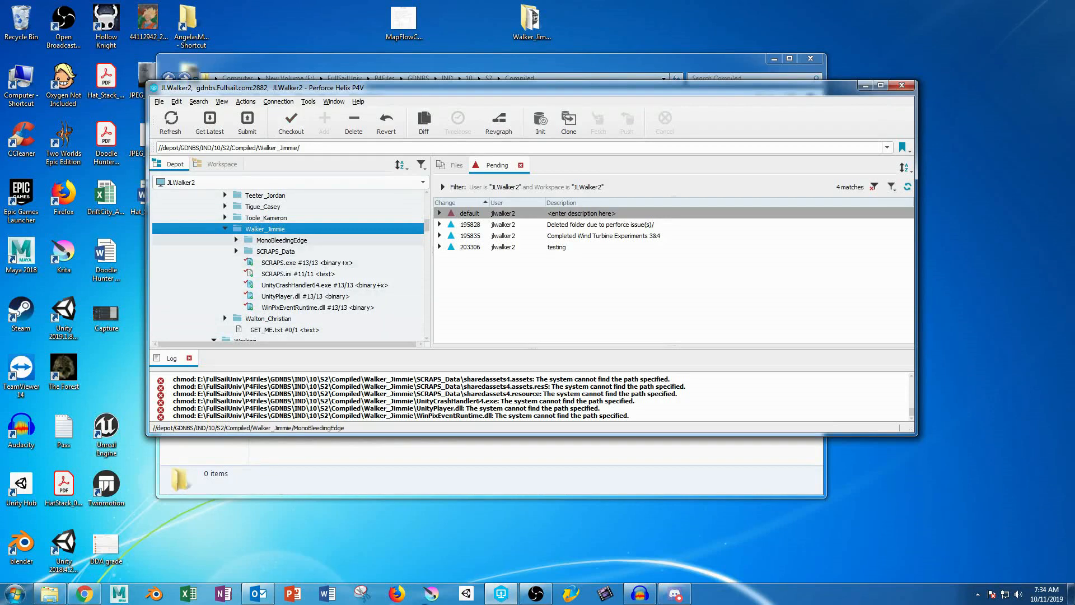
left_click(50, 594)
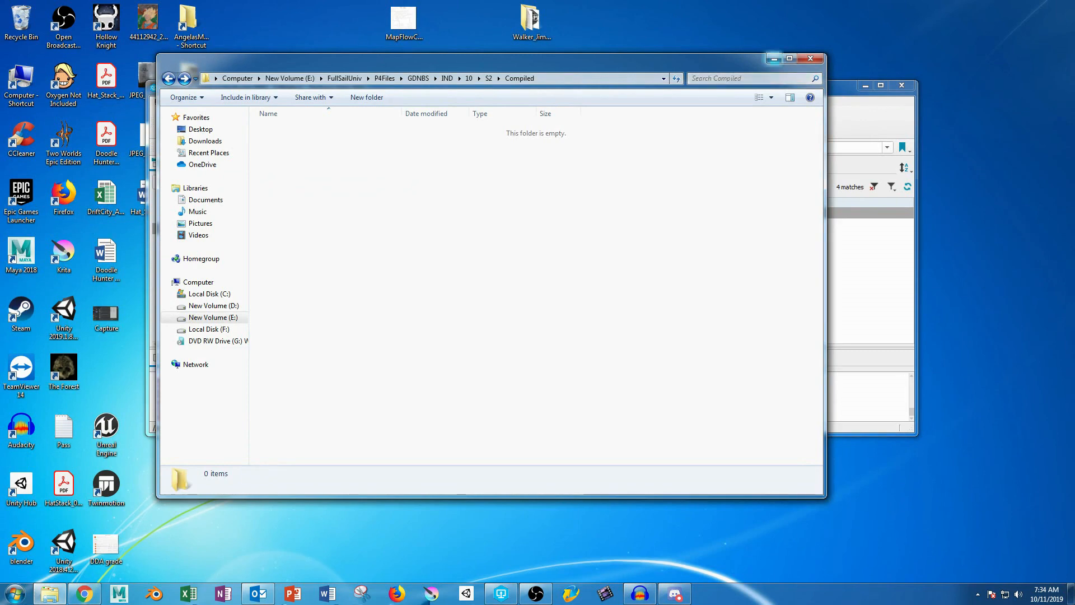
left_click(774, 59)
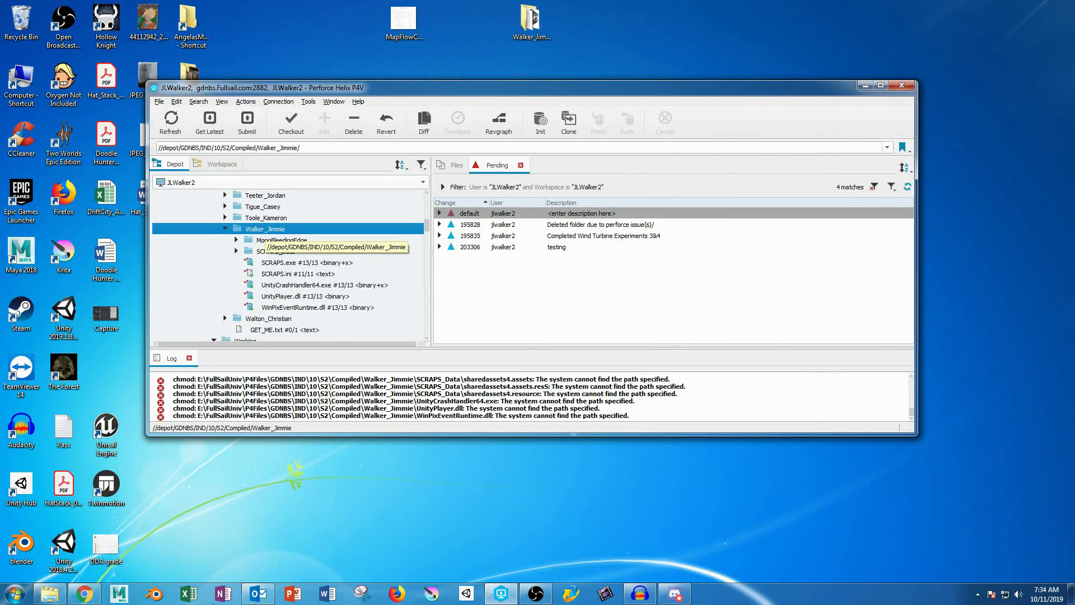
- Try to get the latest revision of the student's Compiled folder with Force Operation enabled, and check the local Compiled directory
right_click(266, 229)
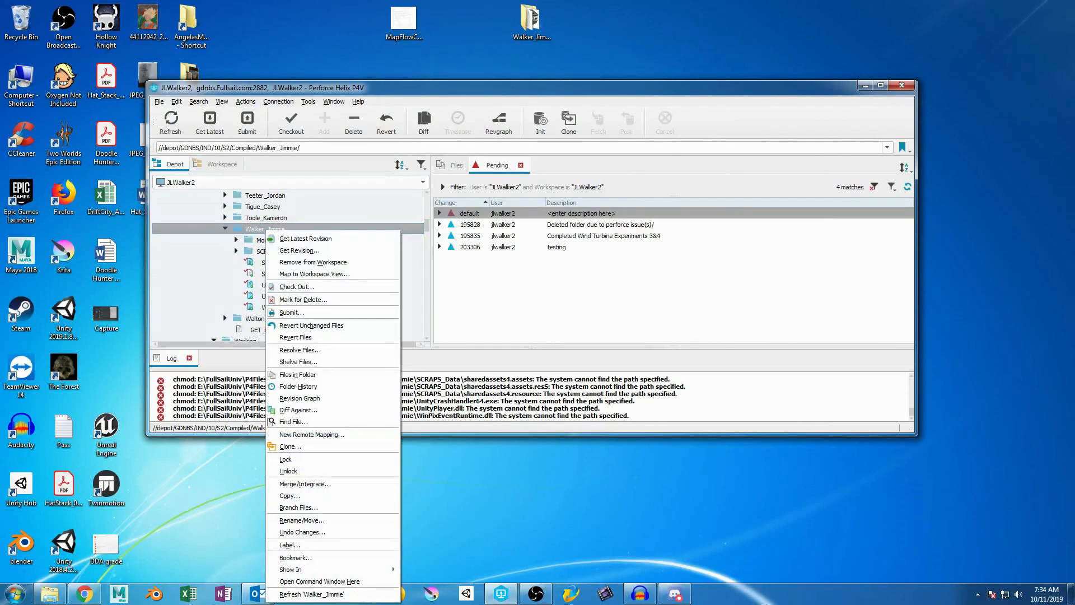
left_click(300, 250)
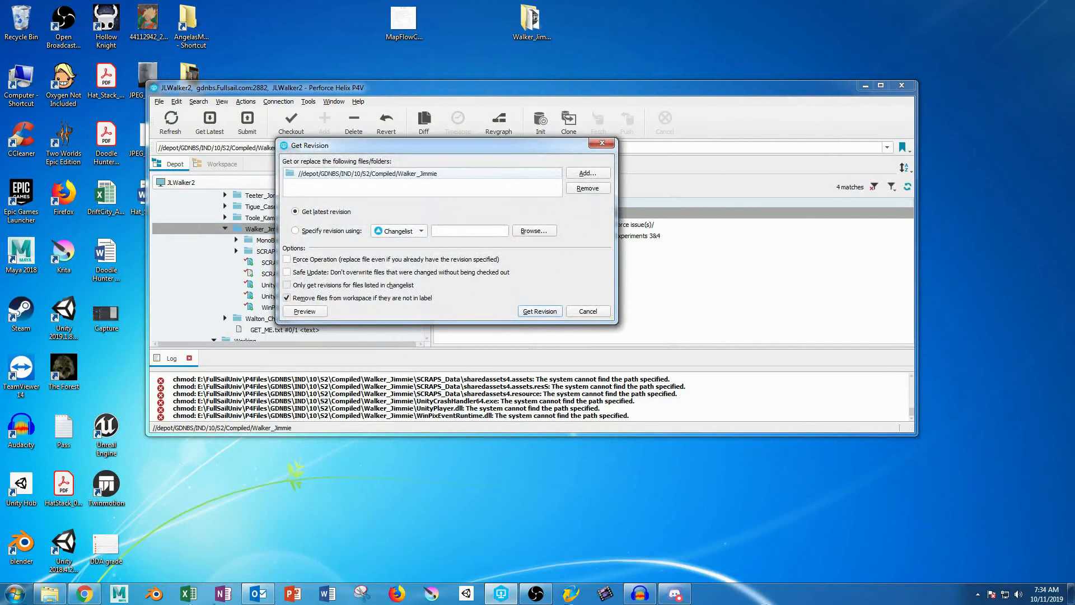
left_click(287, 259)
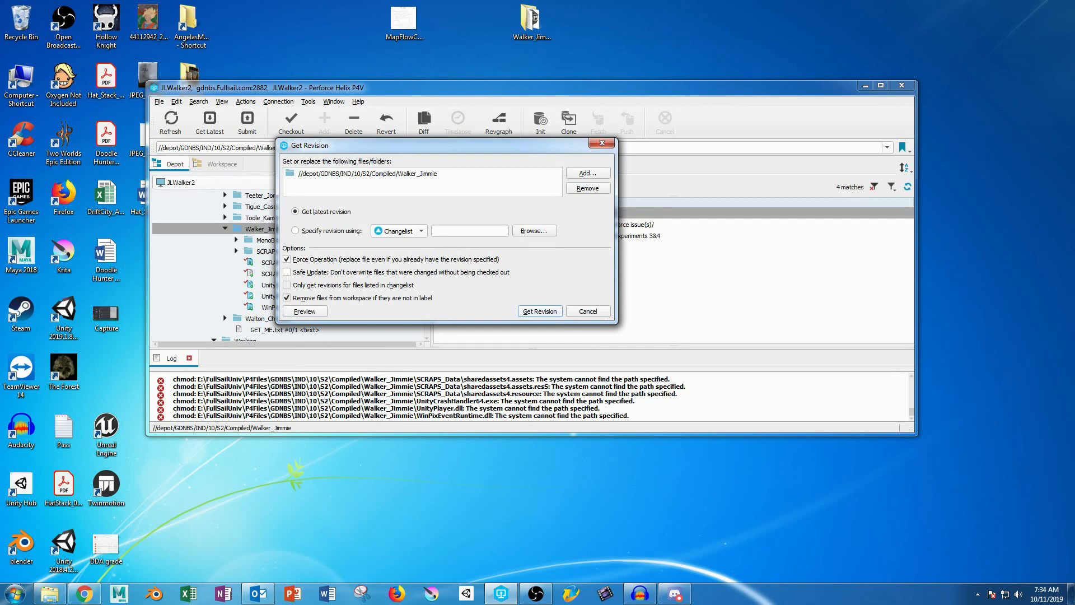
key("Return")
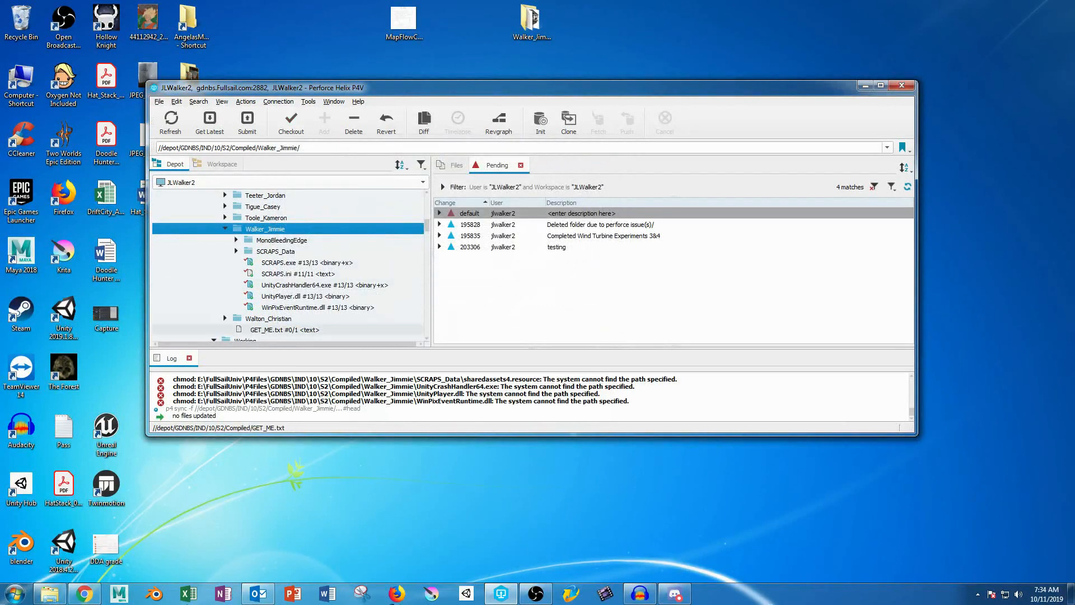
left_click(51, 594)
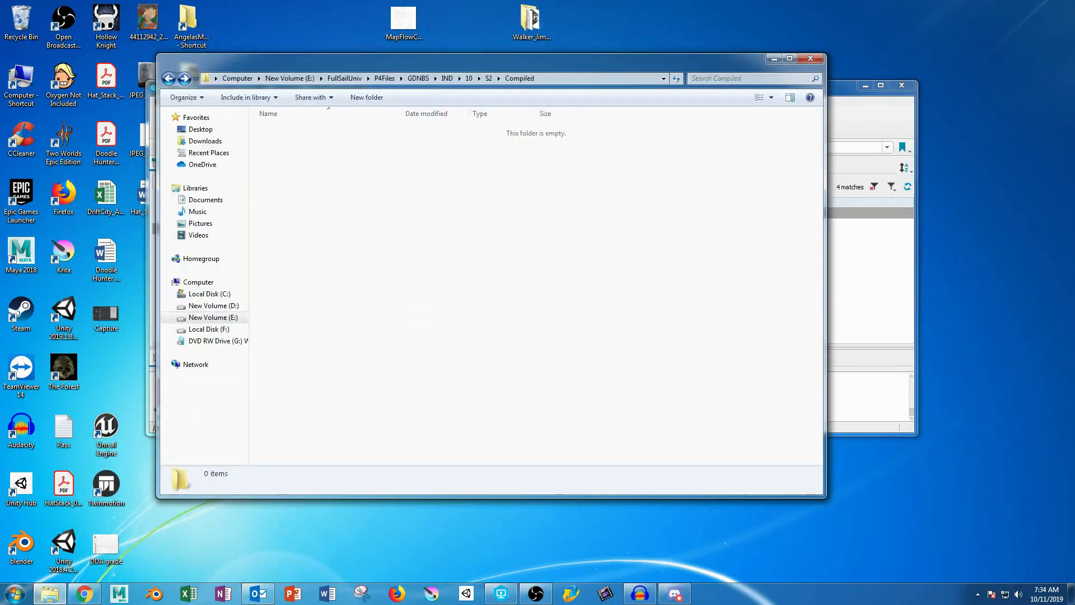
left_click(775, 58)
- Try to submit the checked-out files in the default changelist with the description "Submitted build version", closing the changelist form at the end
left_click(247, 122)
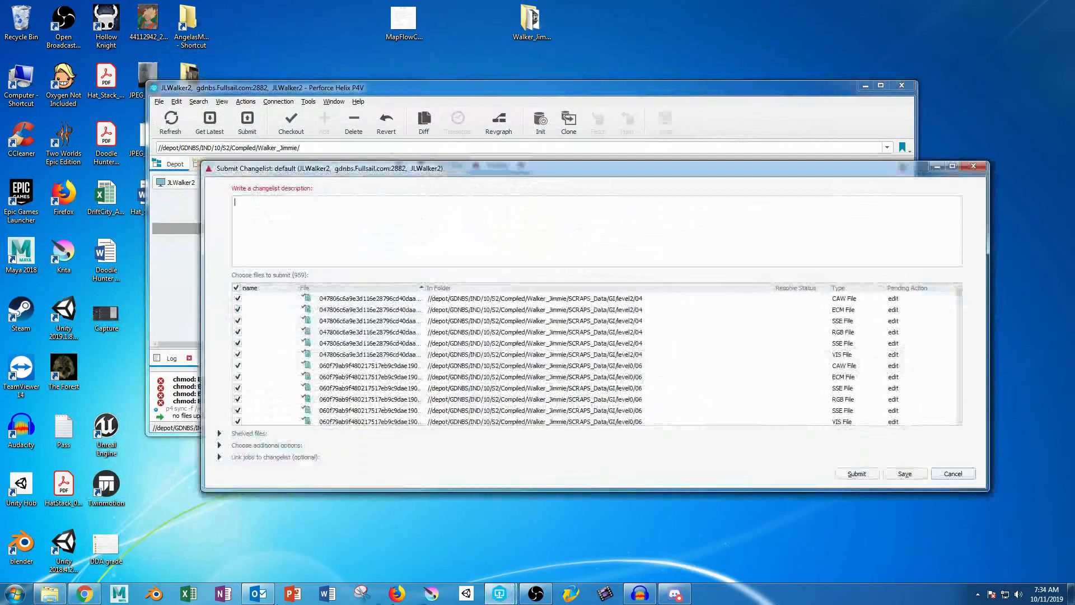
type("Su")
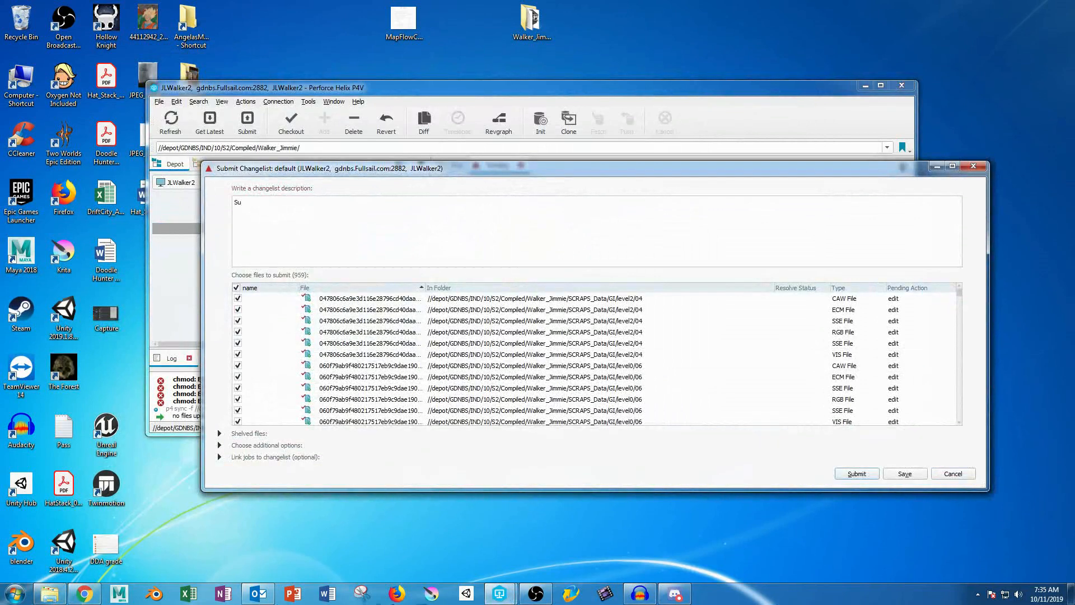
type("bmitted build version")
left_click(837, 472)
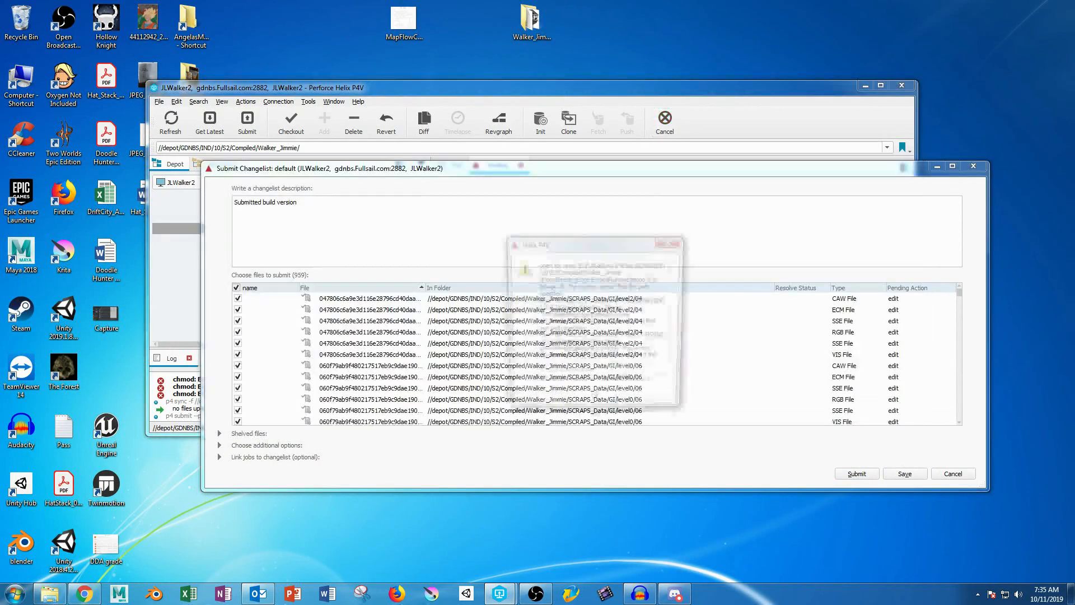
left_click(595, 401)
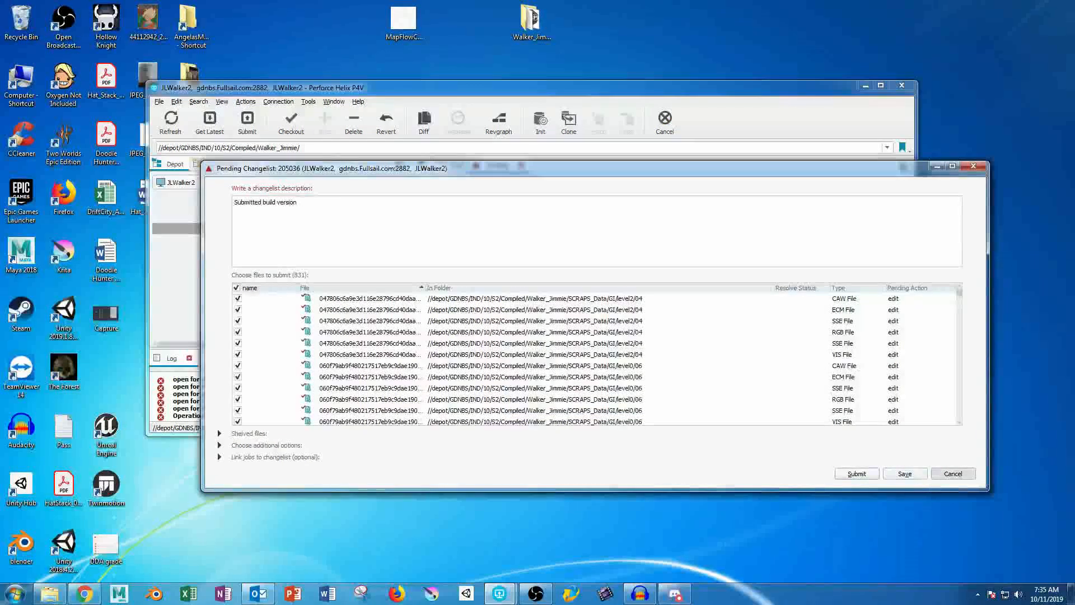
left_click(953, 473)
- Revert the checked-out files in the student's Compiled folder and look at the workspace tree while it runs
left_click(387, 122)
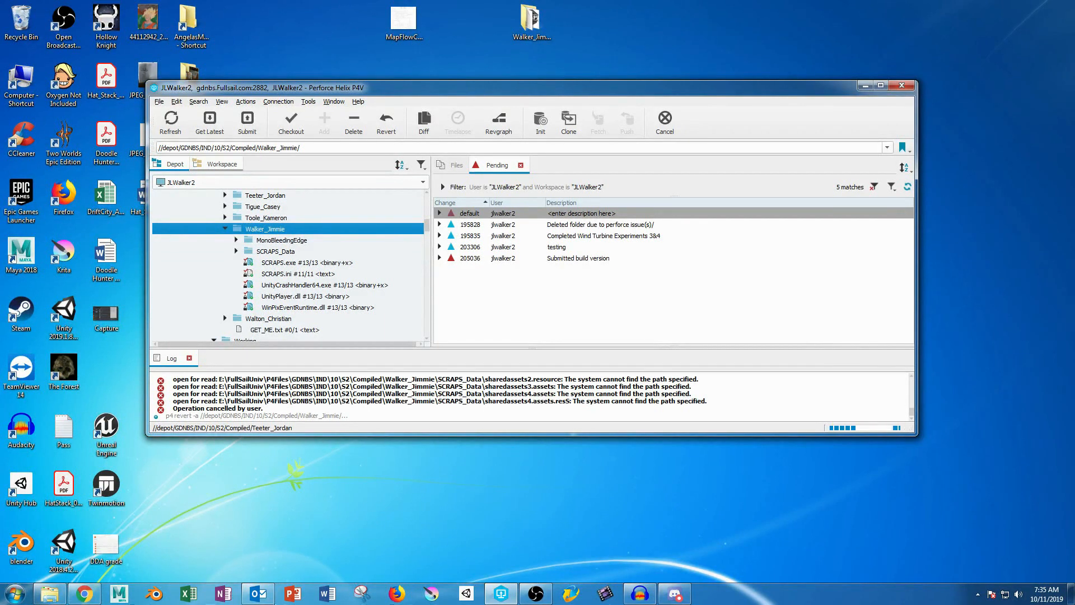
left_click(222, 164)
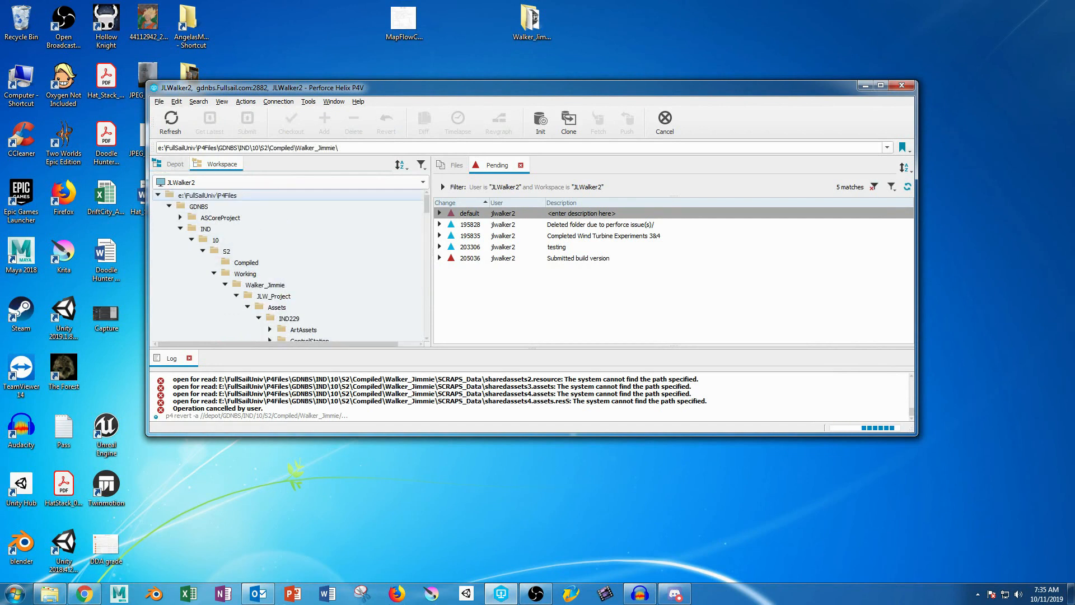
left_click(175, 164)
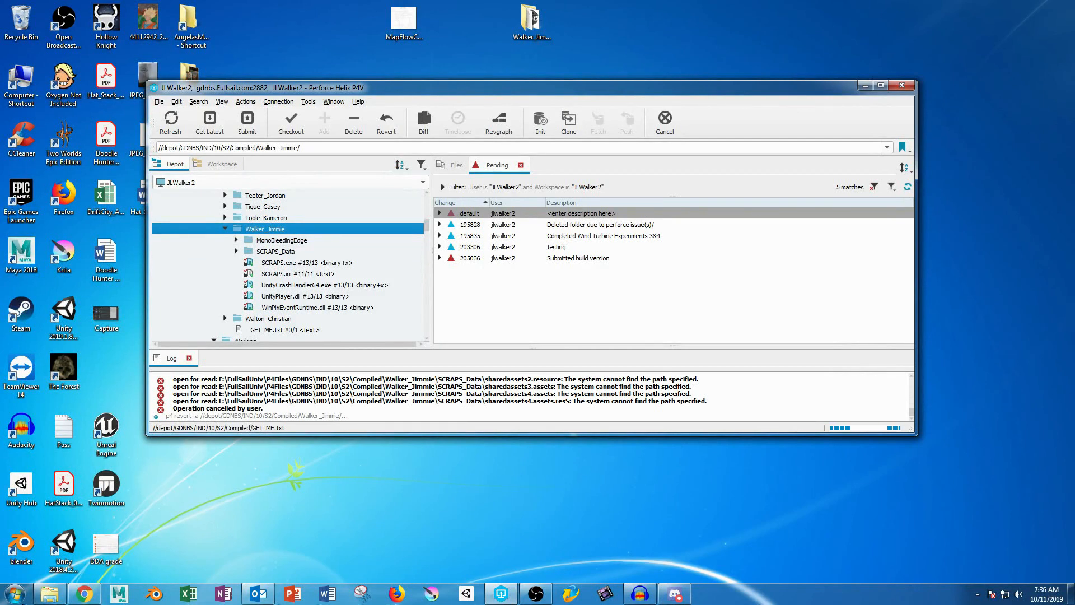
- Switch to Windows Explorer and check the files inside the student's folder in the local Compiled directory
left_click(50, 593)
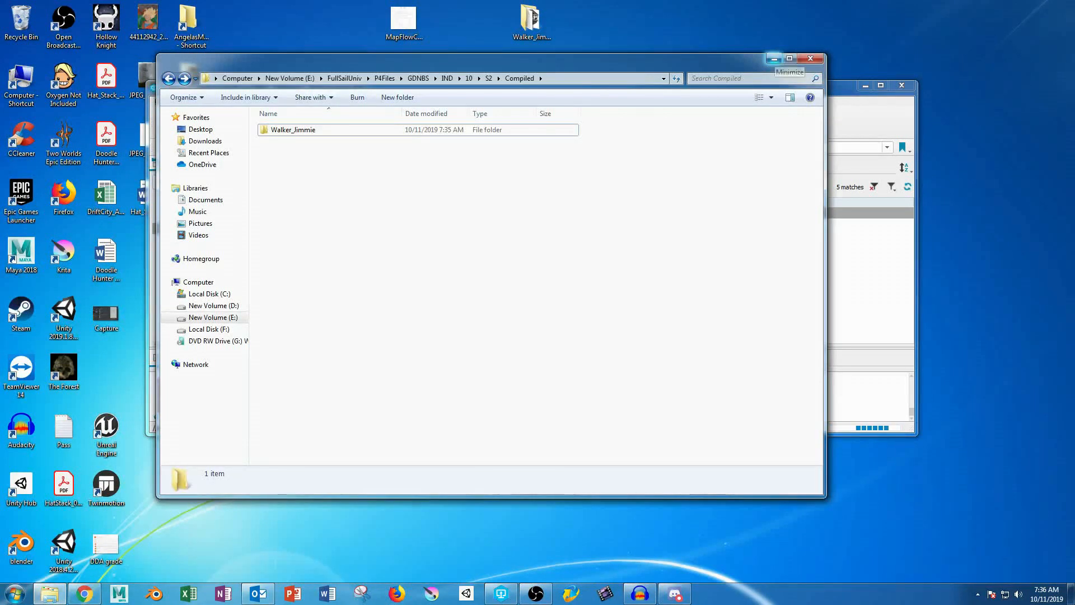
left_click_drag(669, 63, 620, 59)
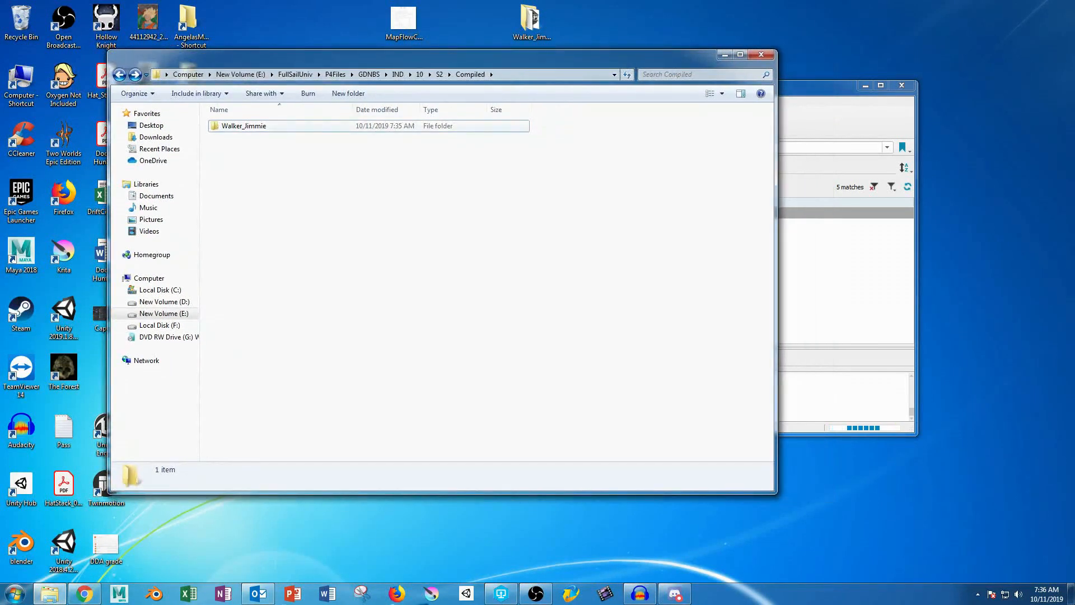
double_click(245, 125)
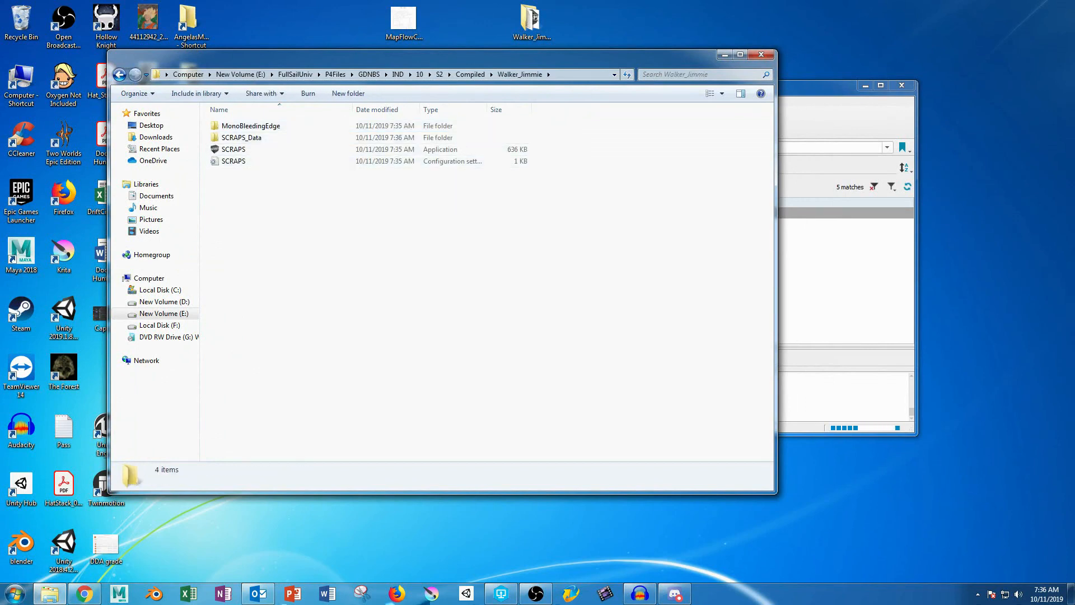
left_click(725, 54)
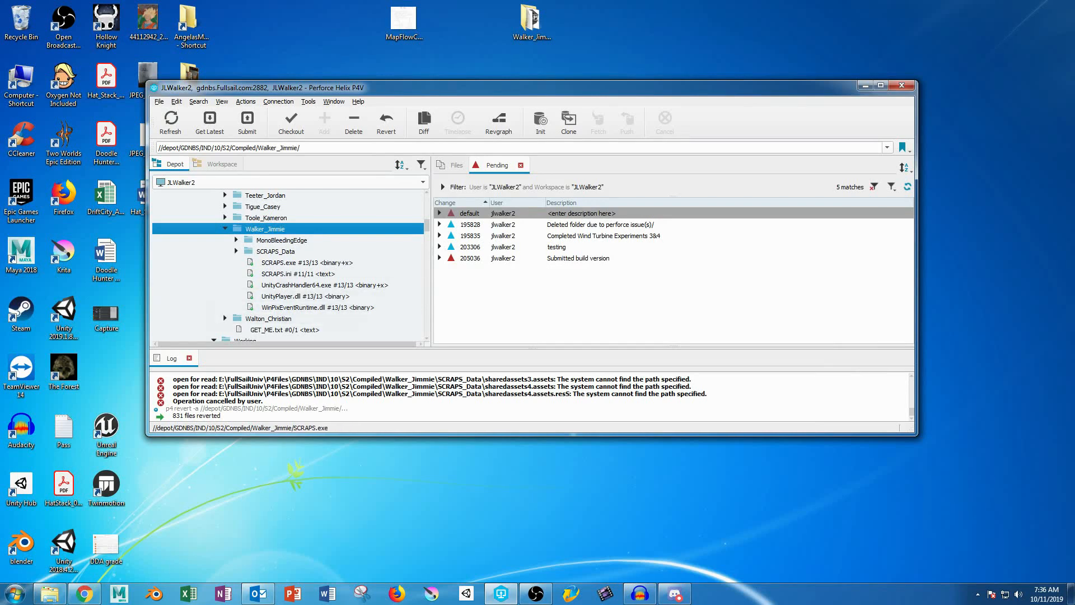
left_click(50, 593)
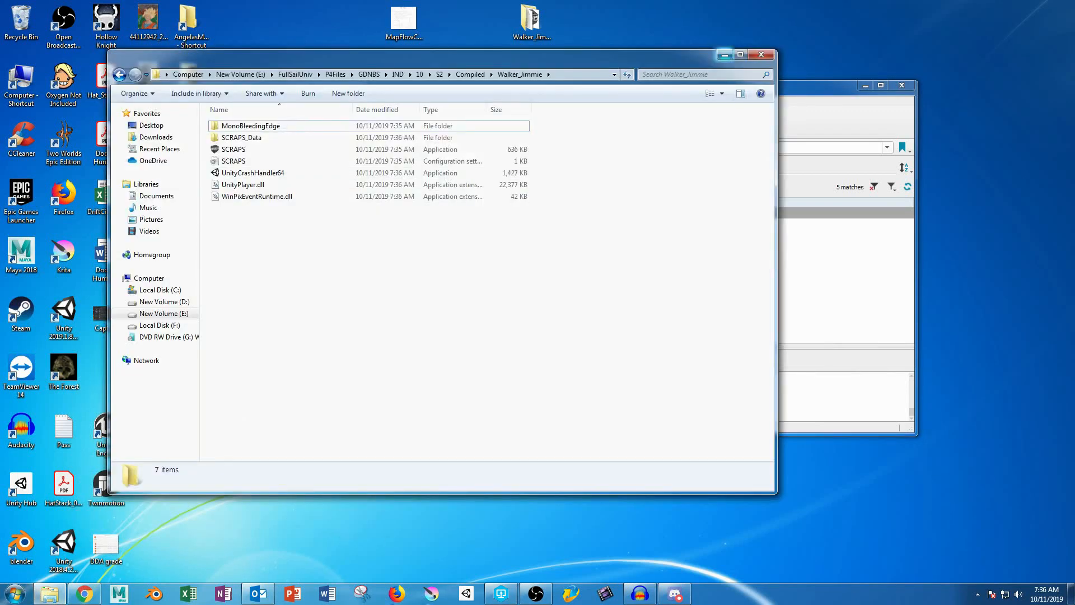
left_click(725, 54)
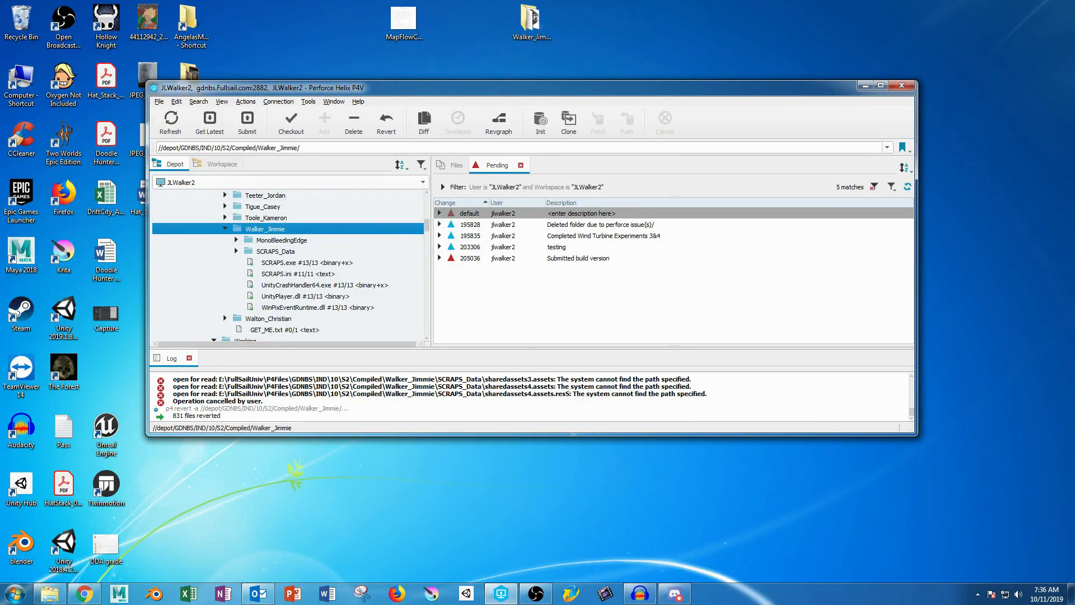
- Open the Revision Graph for the student's Compiled folder, showing only the files in the selected folder
right_click(268, 229)
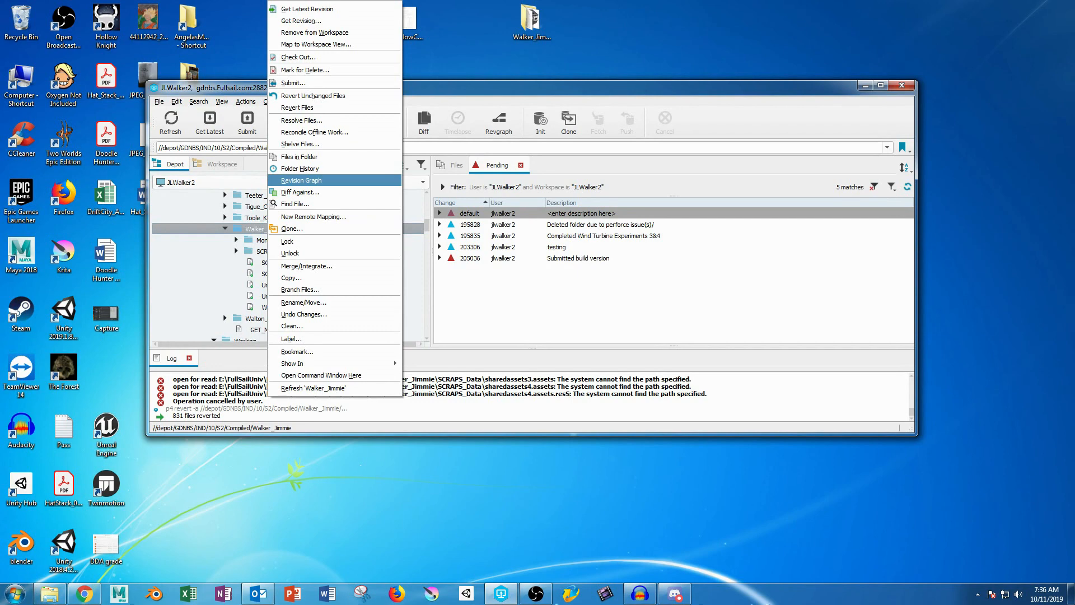
key("Escape")
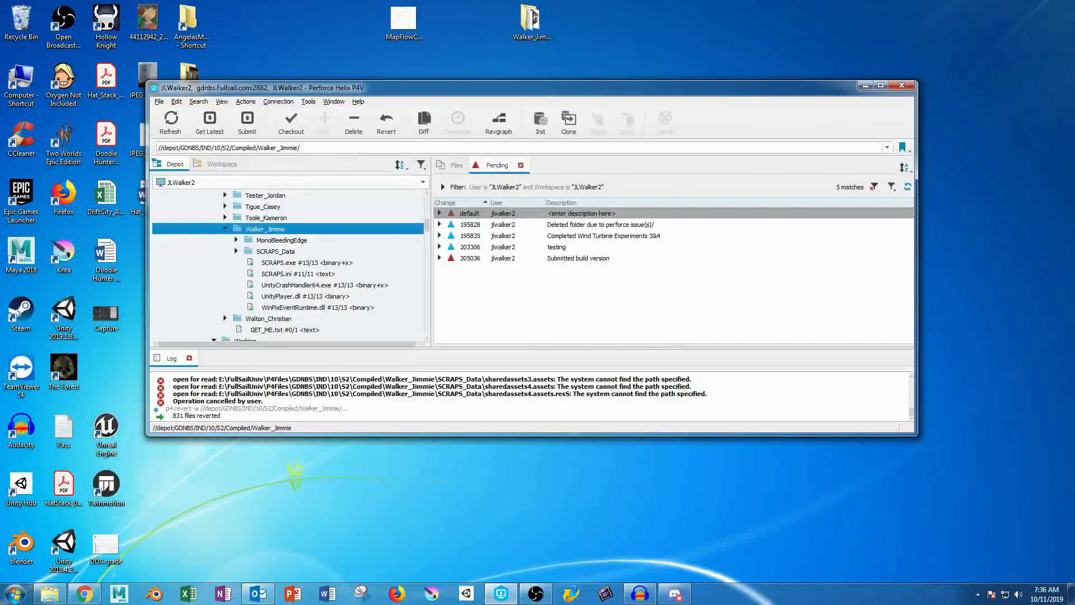
key("alt+t")
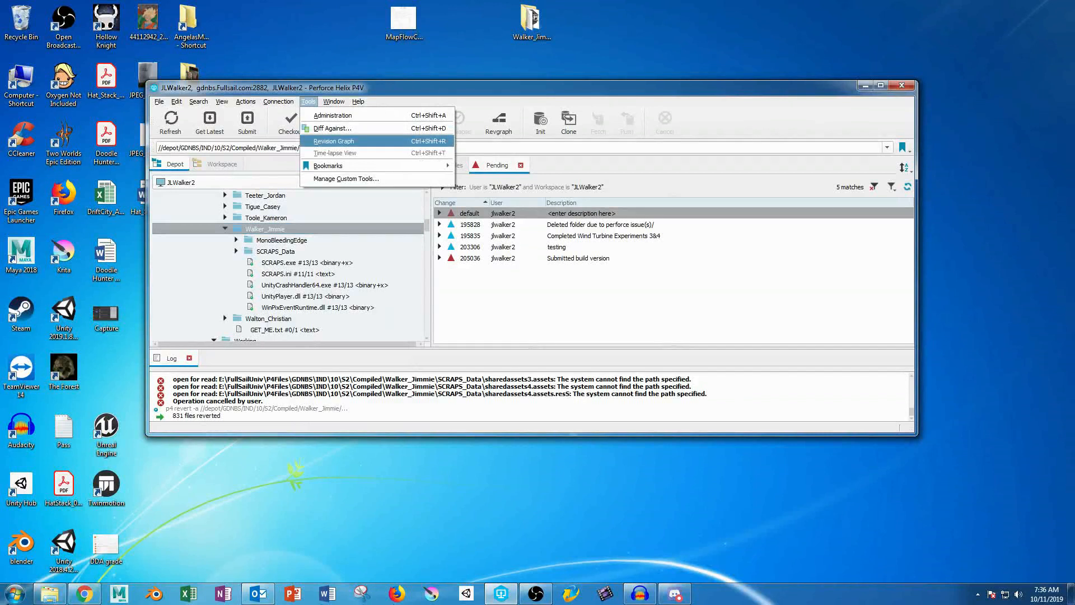
key("Return")
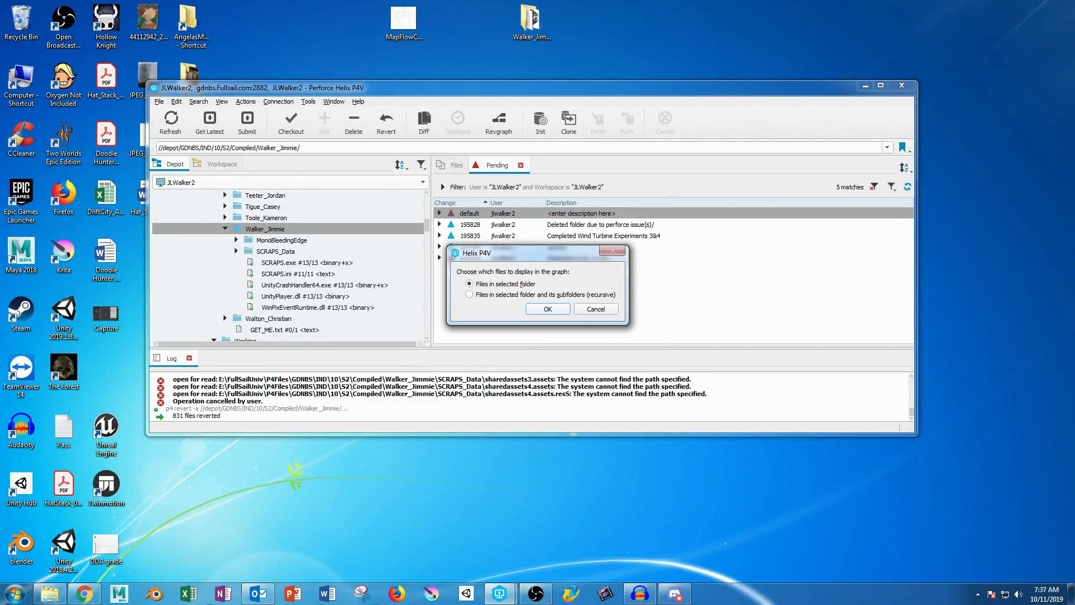
key("Return")
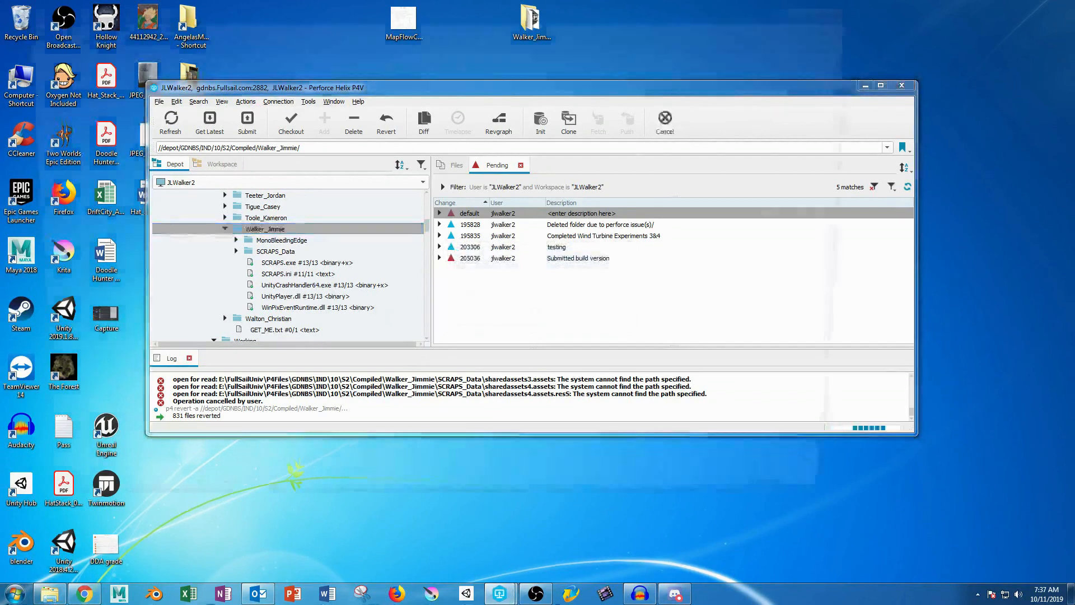
left_click(492, 105)
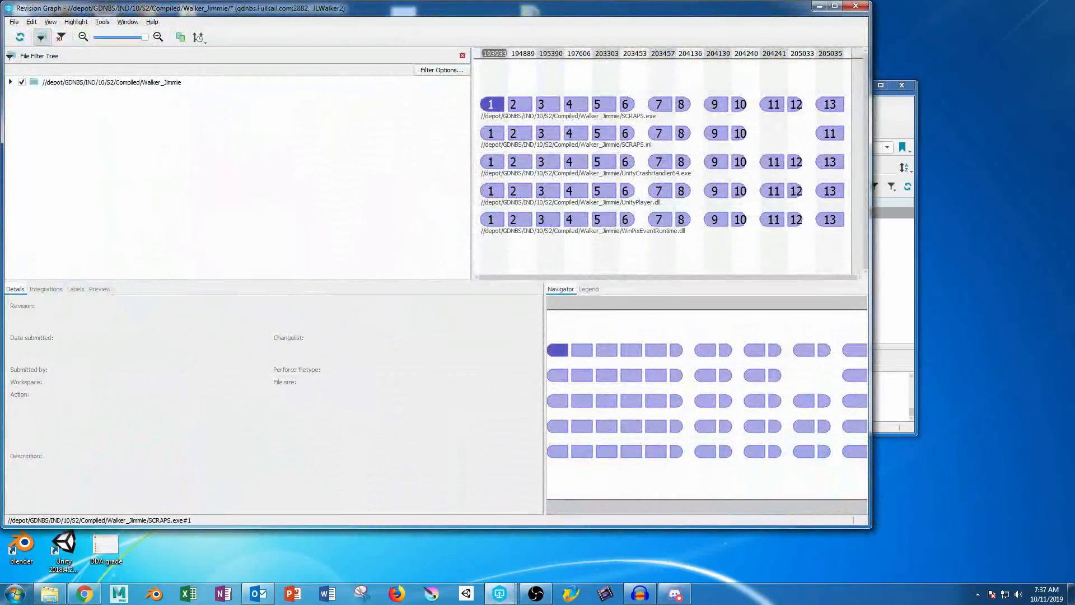
- Review the folder's file list in the Revision Graph and examine the details and description of changelist 204240
left_click(11, 83)
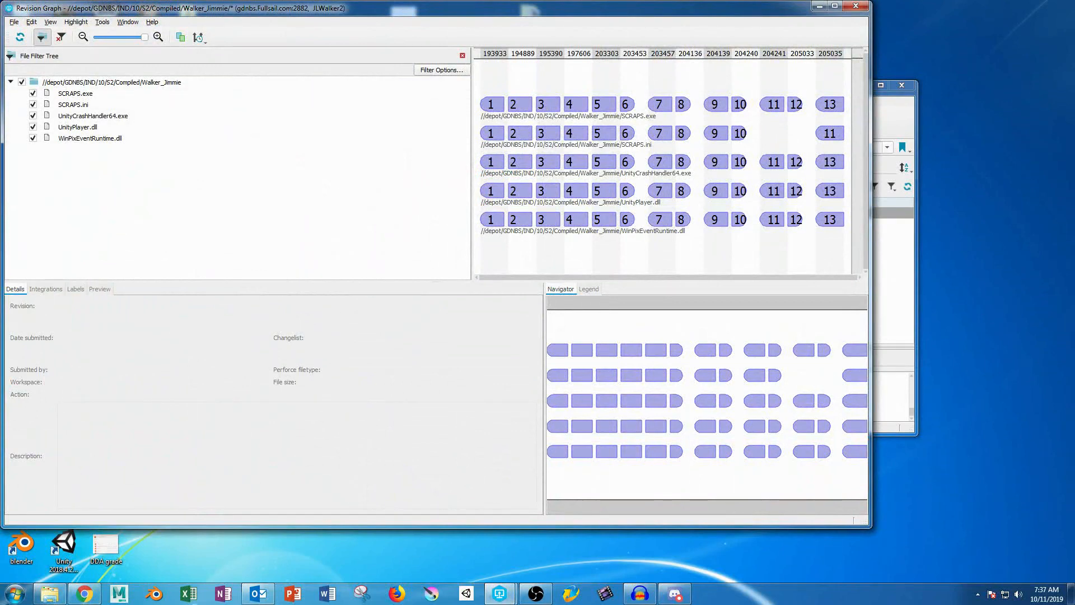
left_click(10, 82)
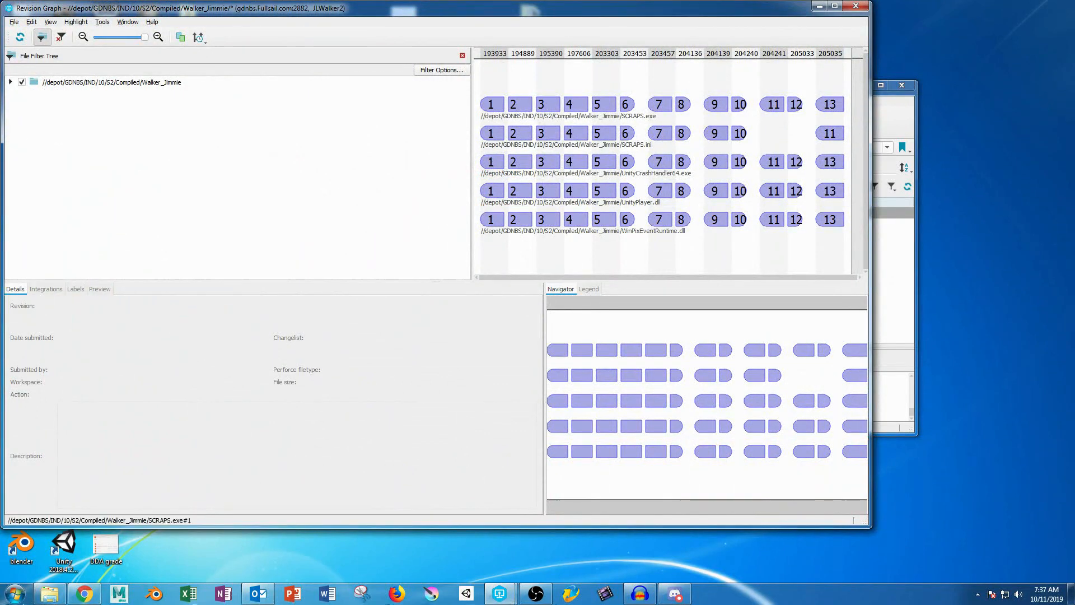
left_click(635, 53)
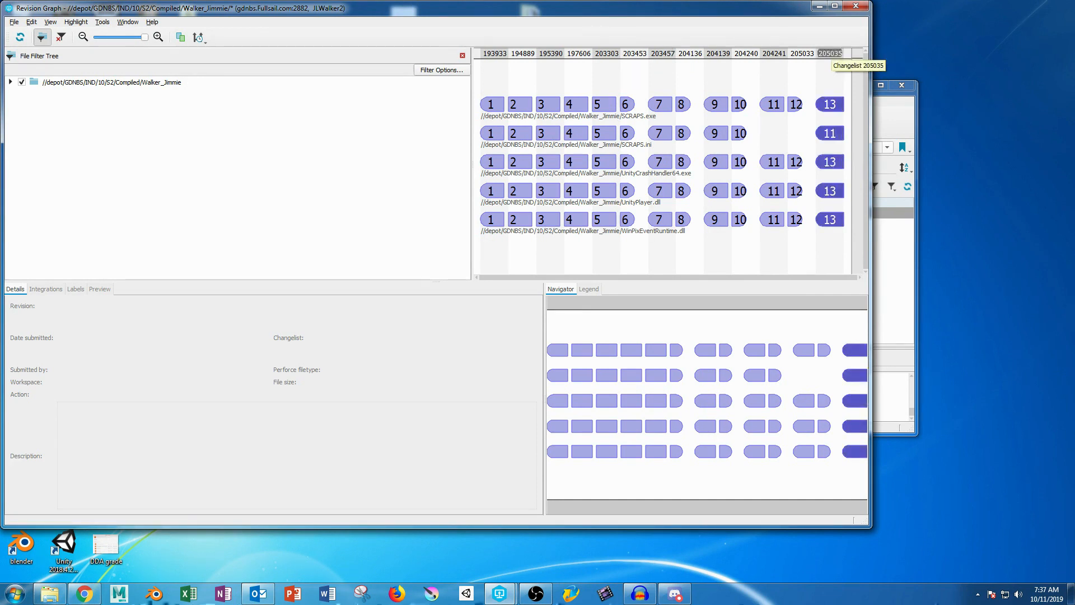
left_click(746, 54)
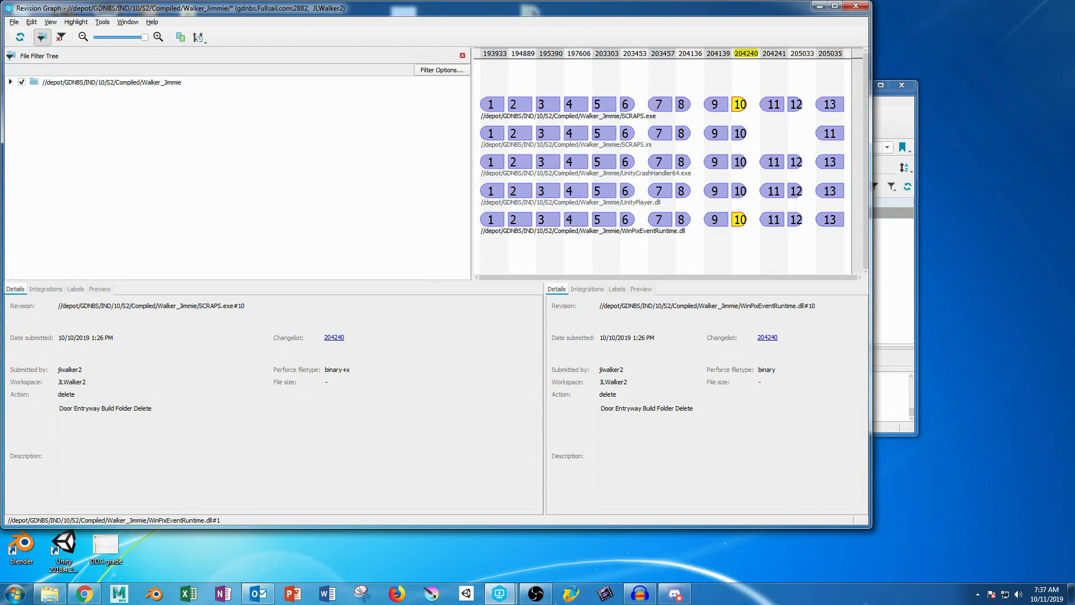
left_click_drag(152, 409, 60, 409)
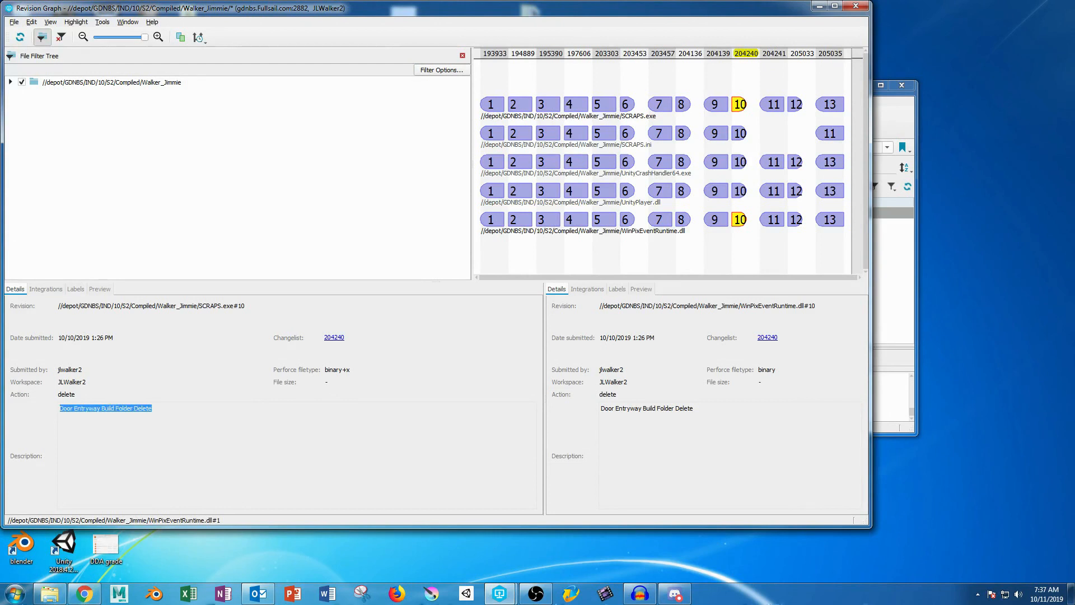
- Examine the details and description of changelist 205035 in the Revision Graph, closing the graph when finished
left_click(830, 54)
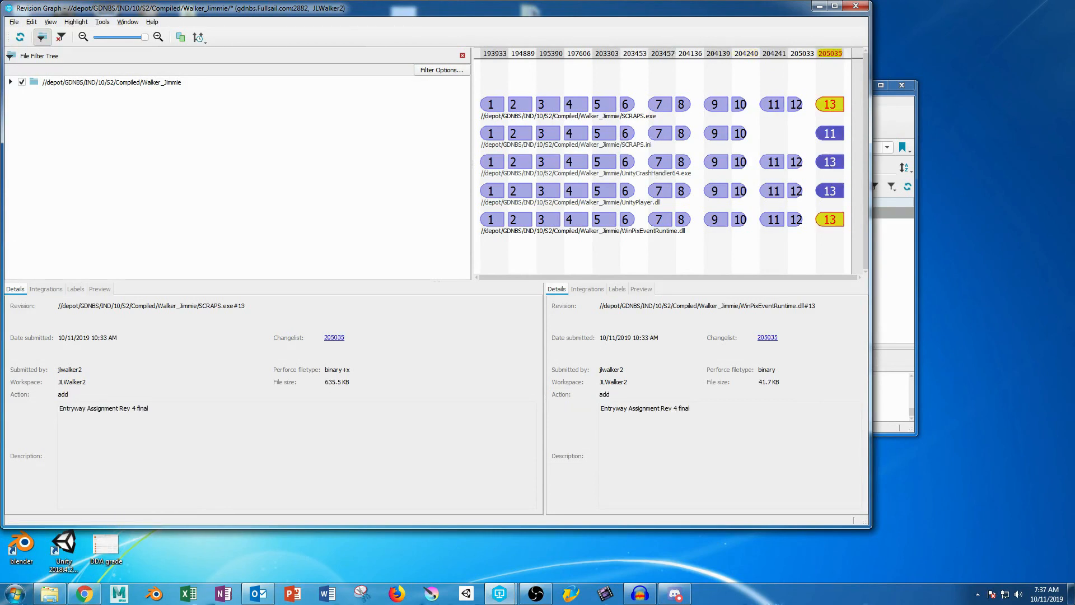
left_click_drag(150, 408, 60, 409)
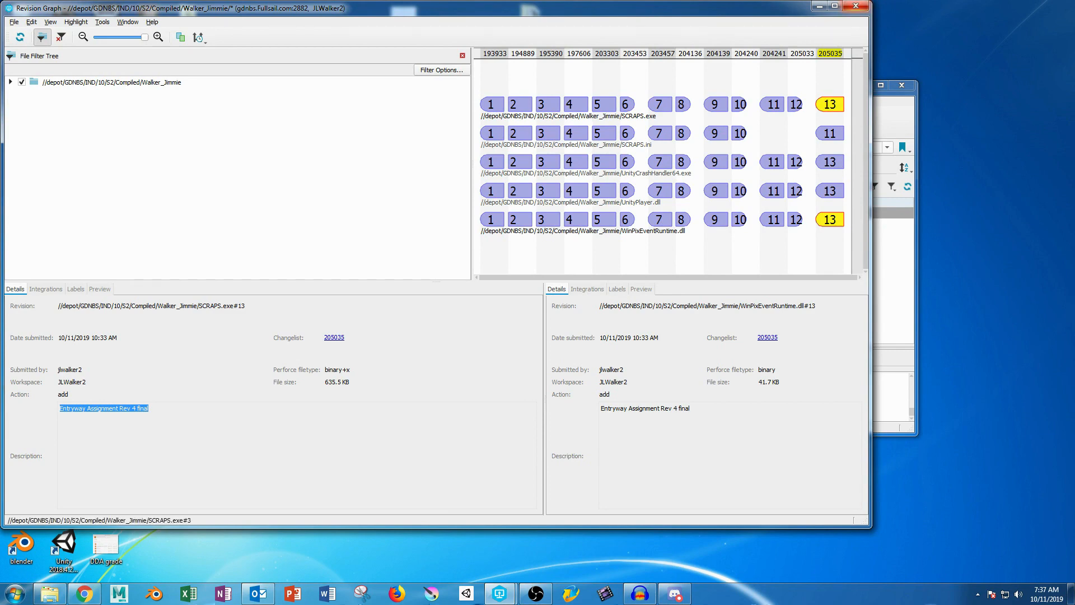
left_click(856, 6)
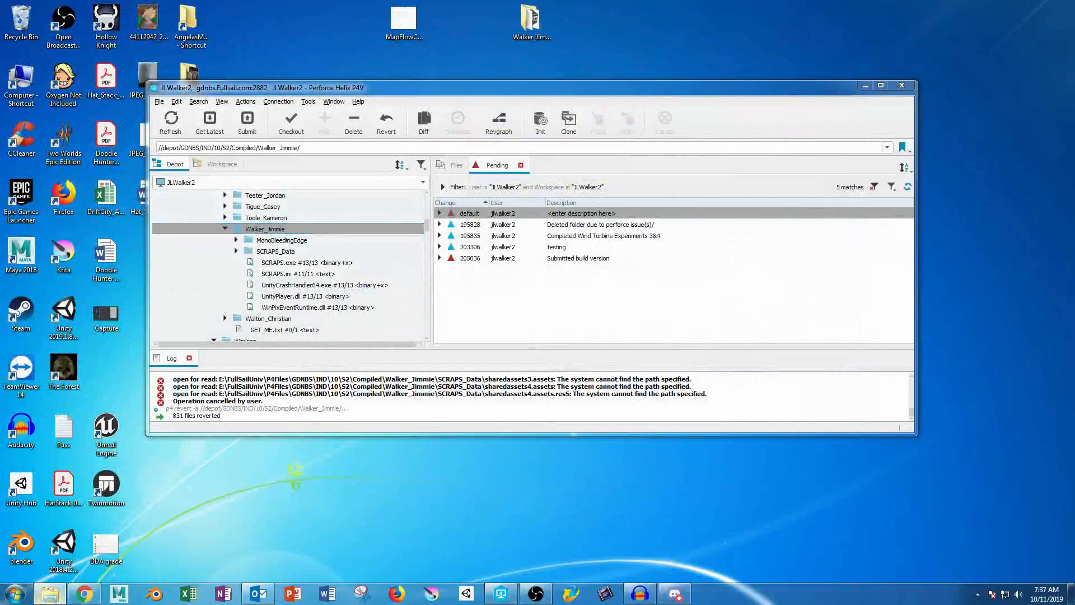
- Check the student's local Compiled folder in Windows Explorer, and switch back to Perforce P4V to collapse that folder in the depot tree
left_click(50, 593)
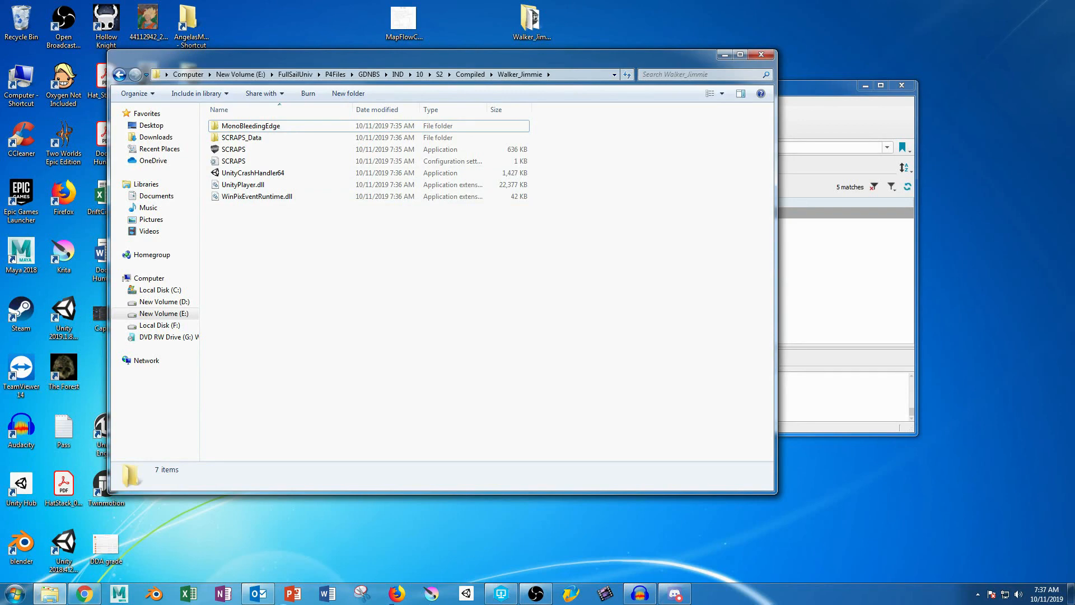
left_click(502, 594)
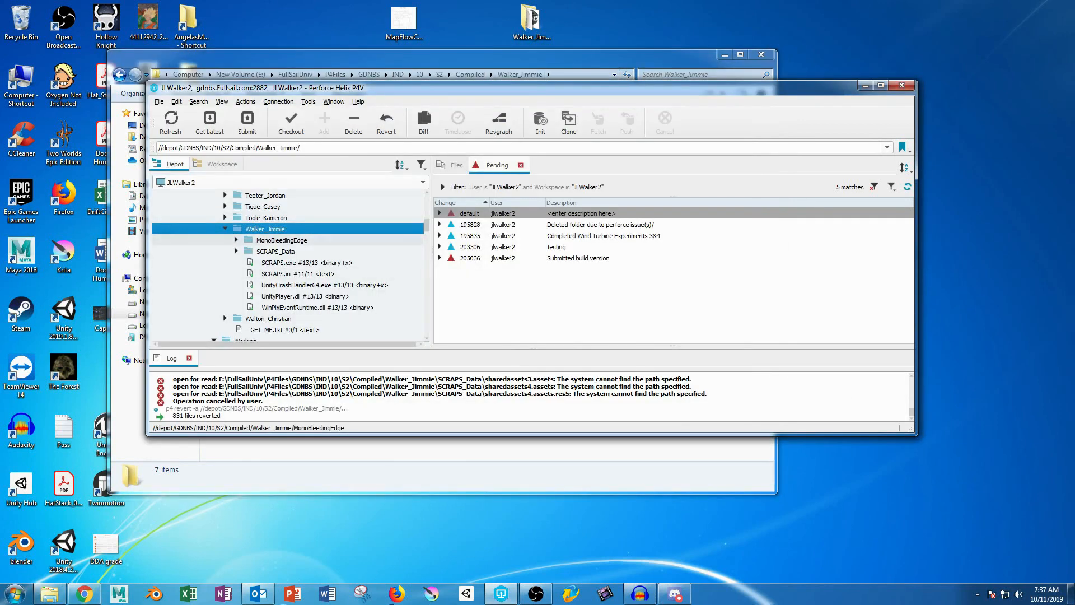
left_click(226, 229)
scroll(247, 263, "down", 9)
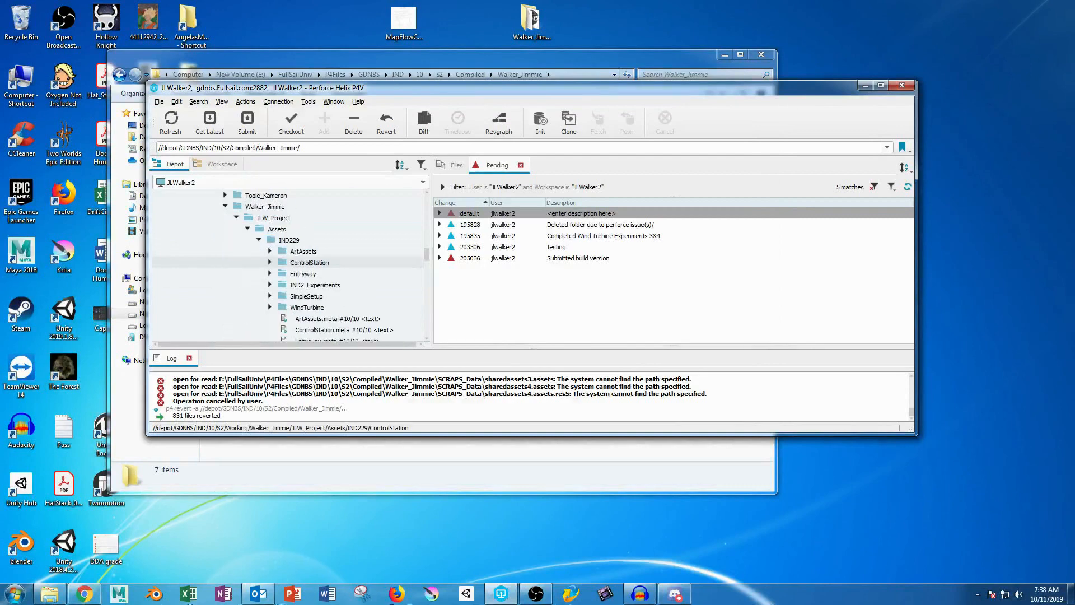
- In the workspace tree, select both the Entryway folder and the IND2_Experiments.unity file under the working project's Assets/IND229 folder, collapsing WindTurbine
left_click(222, 164)
scroll(246, 263, "down", 9)
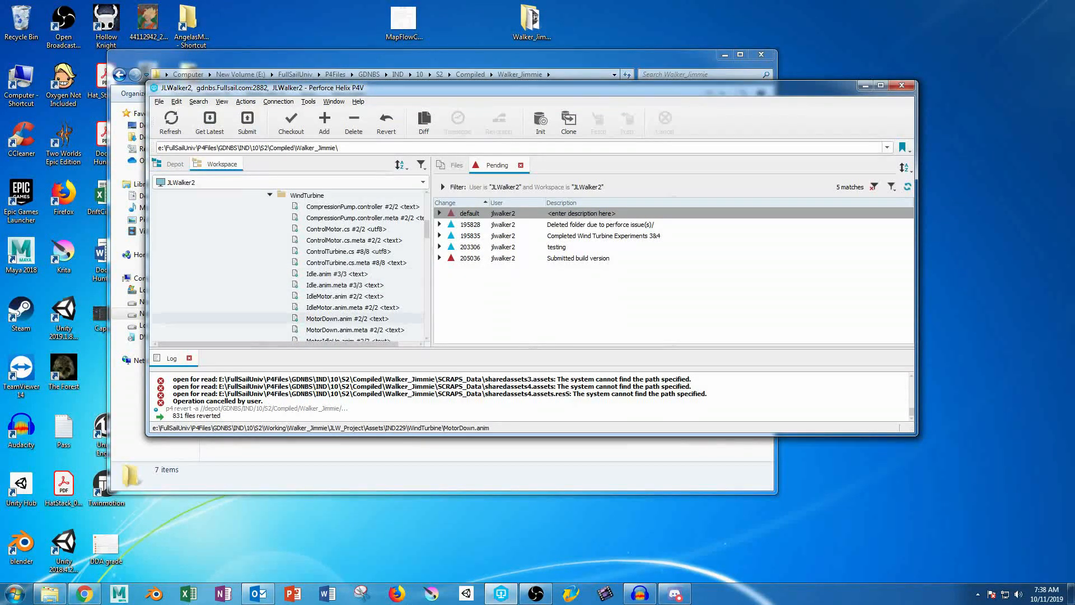
scroll(246, 262, "down", 8)
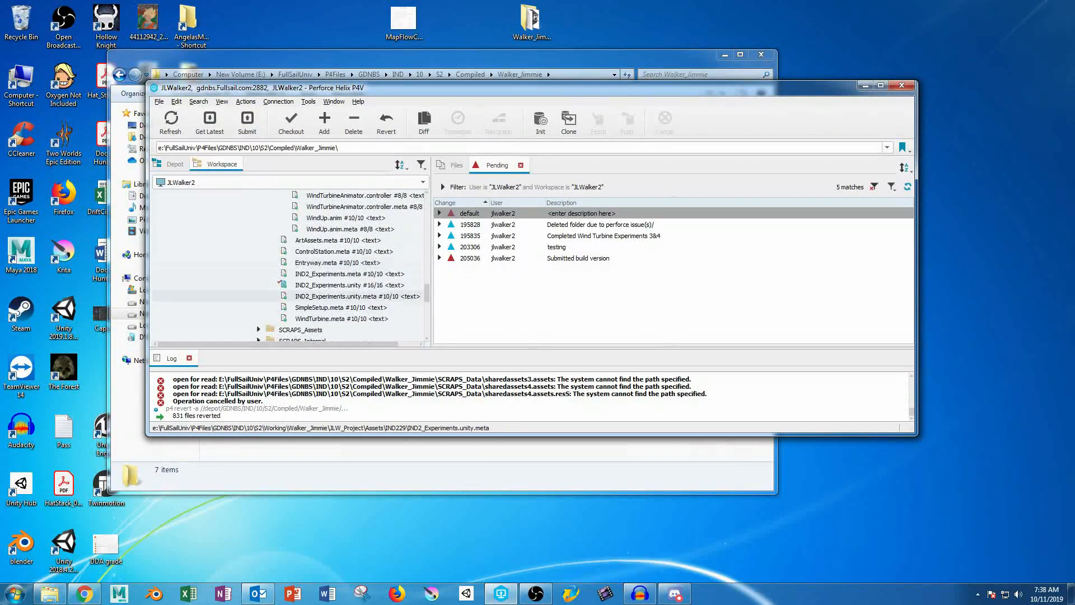
scroll(247, 291, "up", 15)
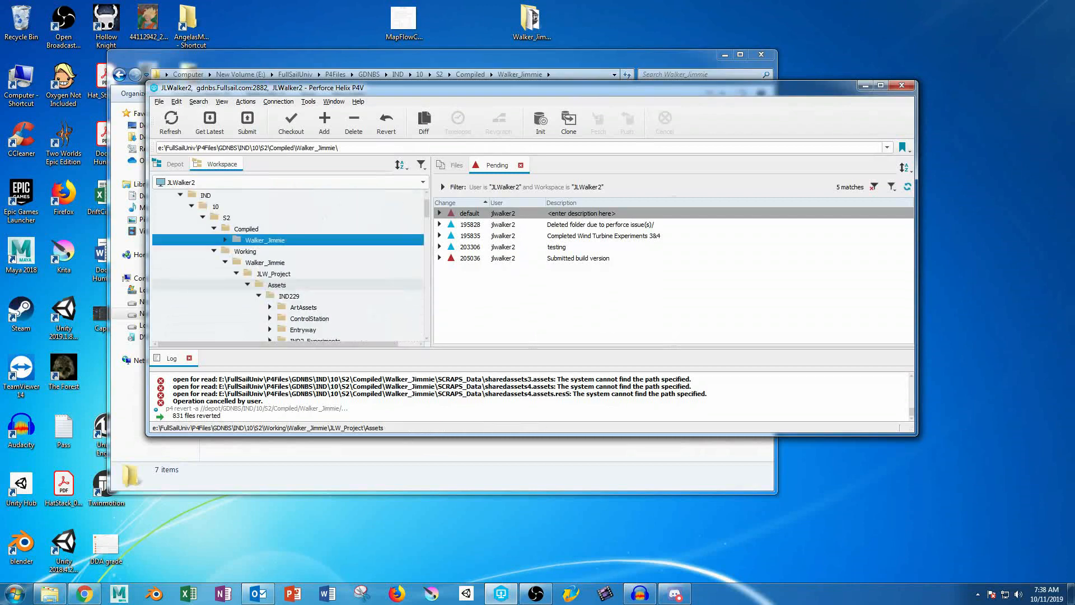
scroll(280, 264, "down", 2)
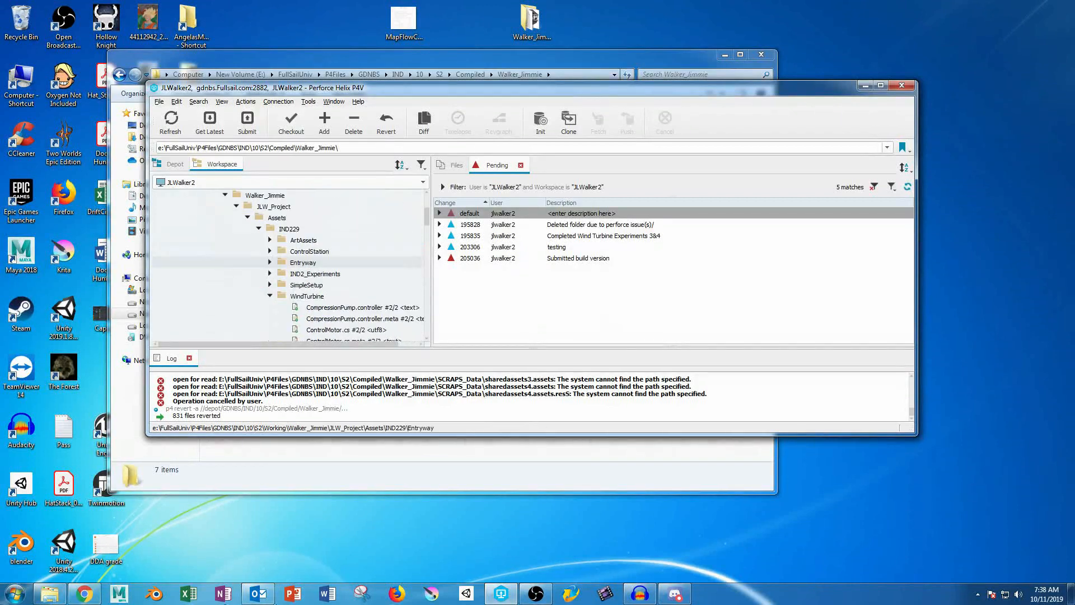
left_click(303, 263)
scroll(280, 269, "down", 6)
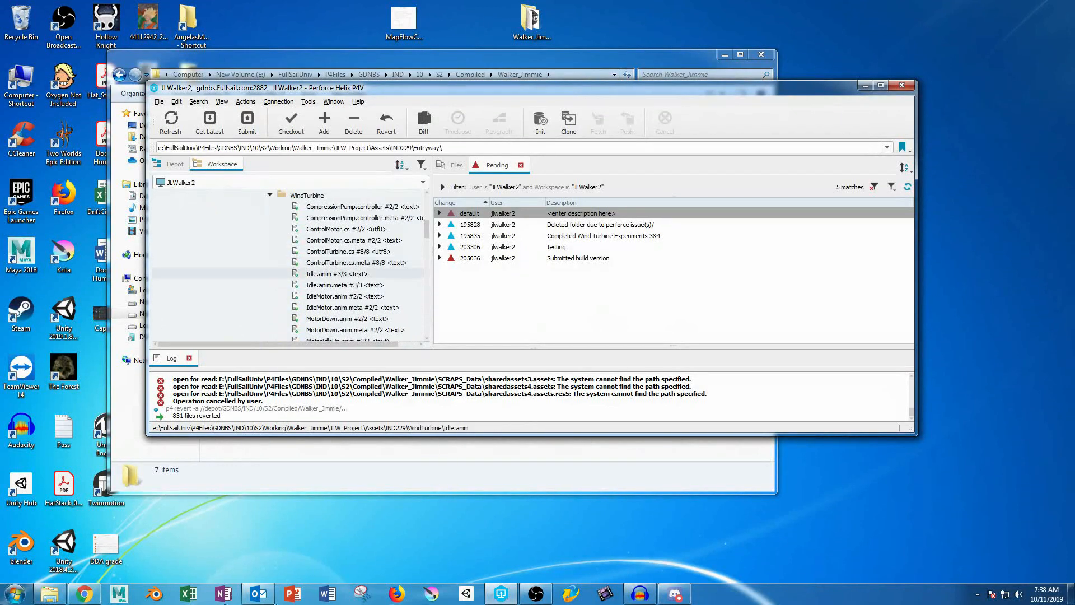
scroll(288, 274, "up", 4)
scroll(289, 274, "down", 4)
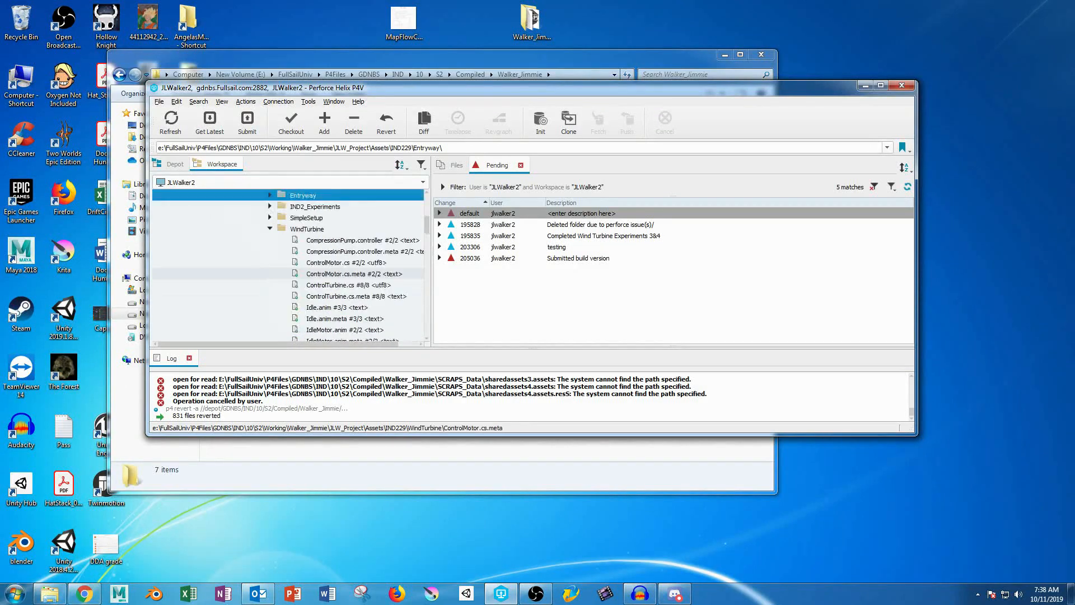
scroll(289, 269, "down", 10)
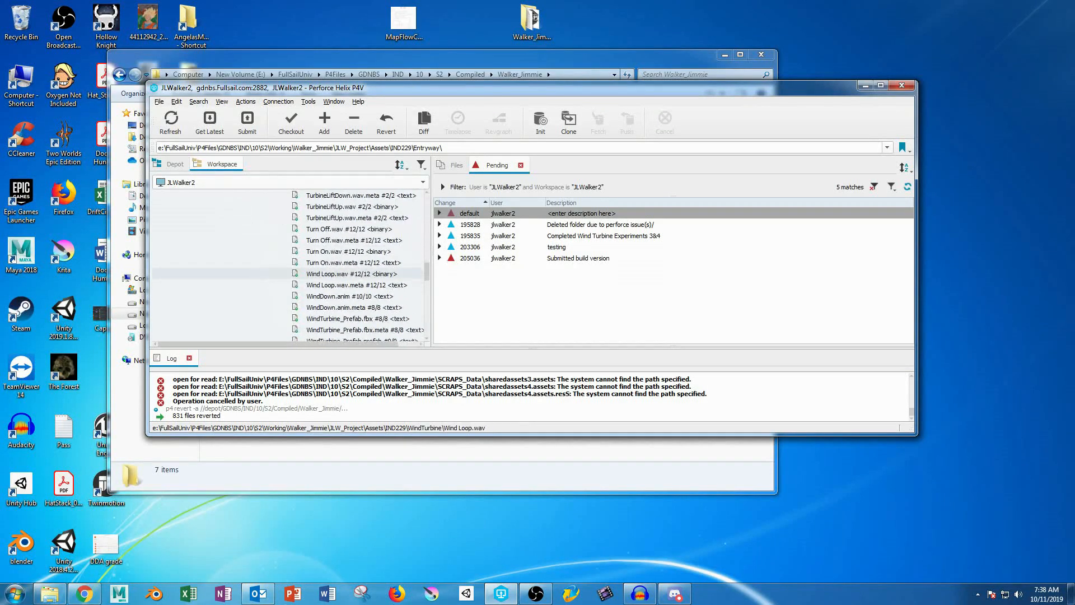
scroll(288, 241, "up", 10)
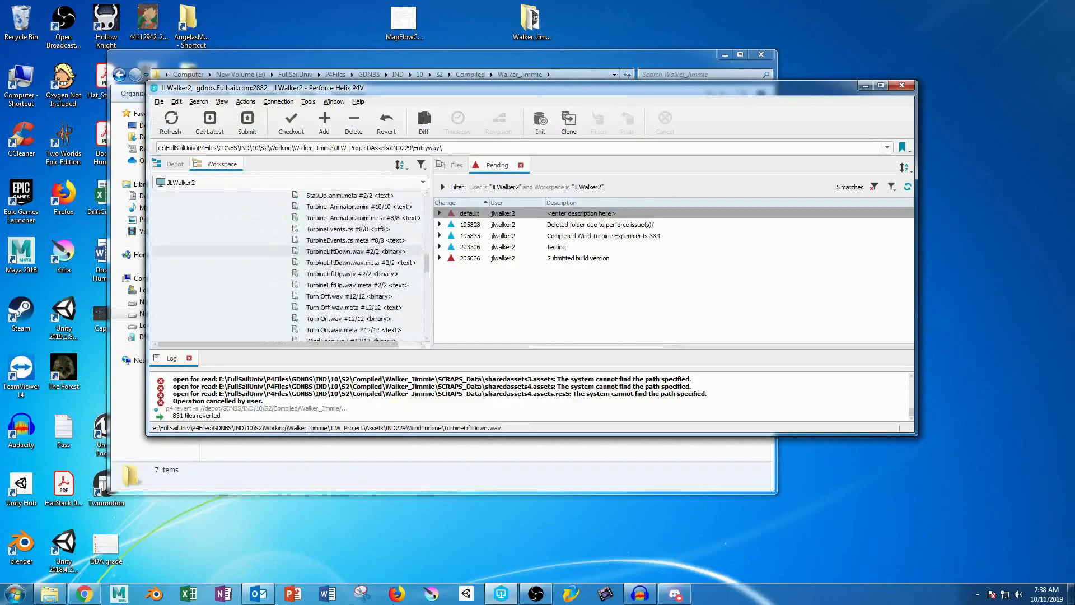
left_click(270, 228)
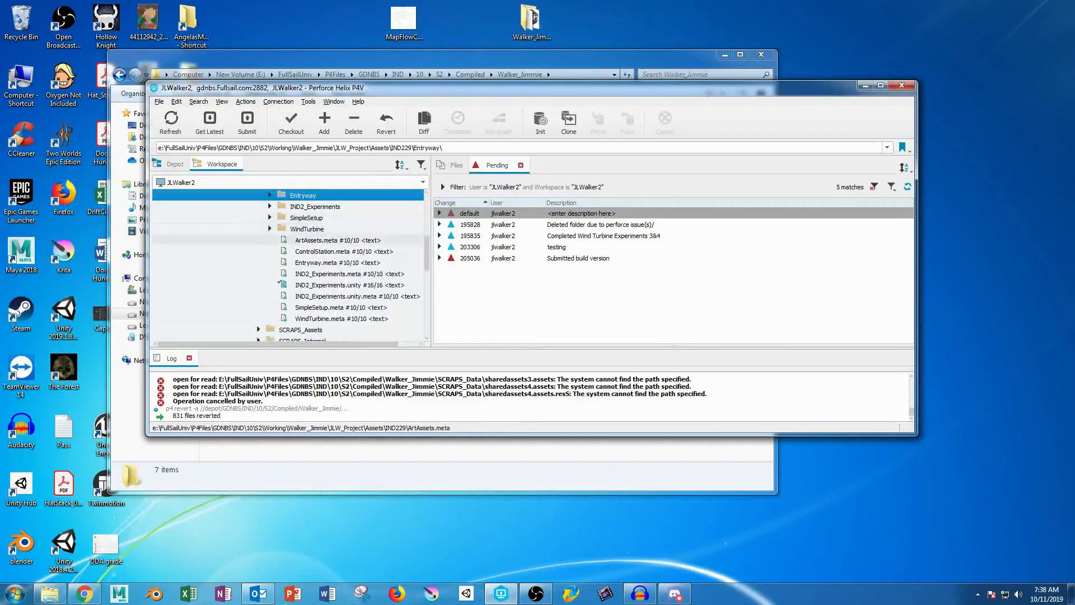
left_click(331, 285, "ctrl")
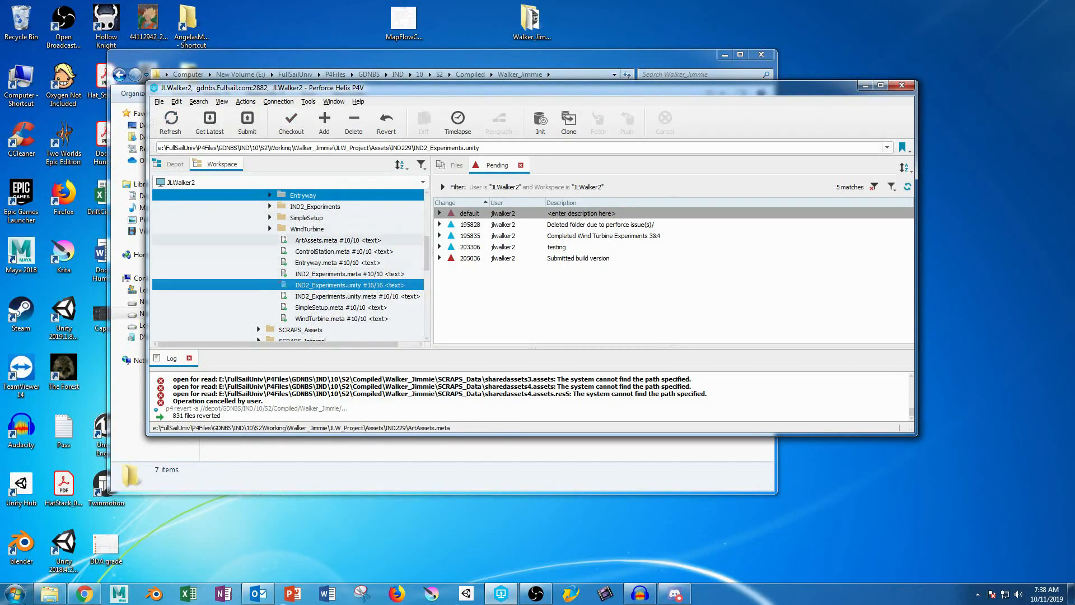
- Open the Submit Changelist dialog for the selected Entryway folder and IND2_Experiments.unity, and move it clear of the workspace tree
right_click(296, 196)
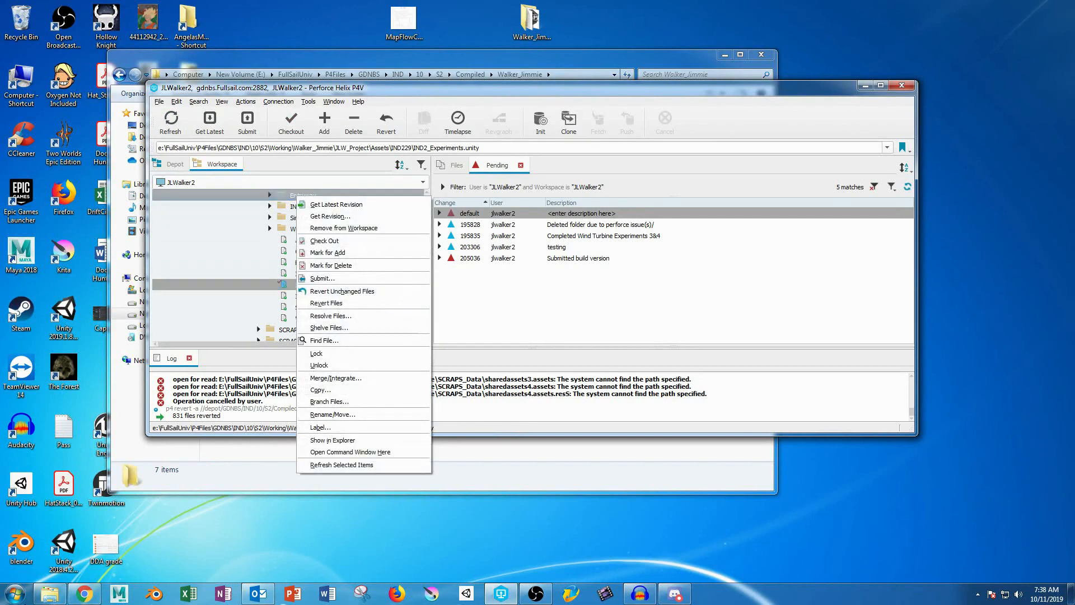
left_click(247, 122)
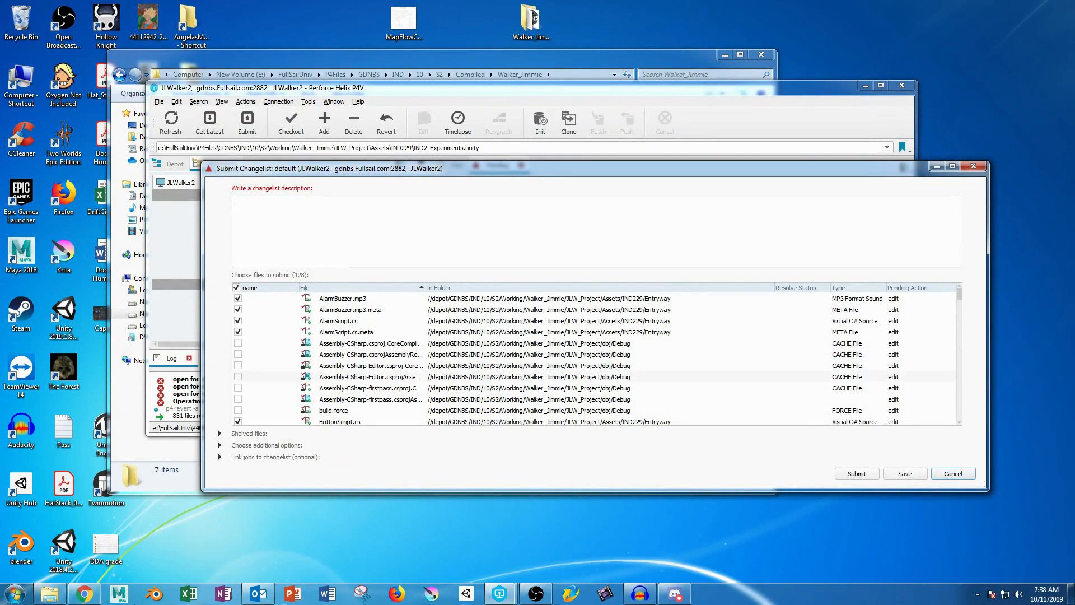
left_click_drag(538, 168, 908, 134)
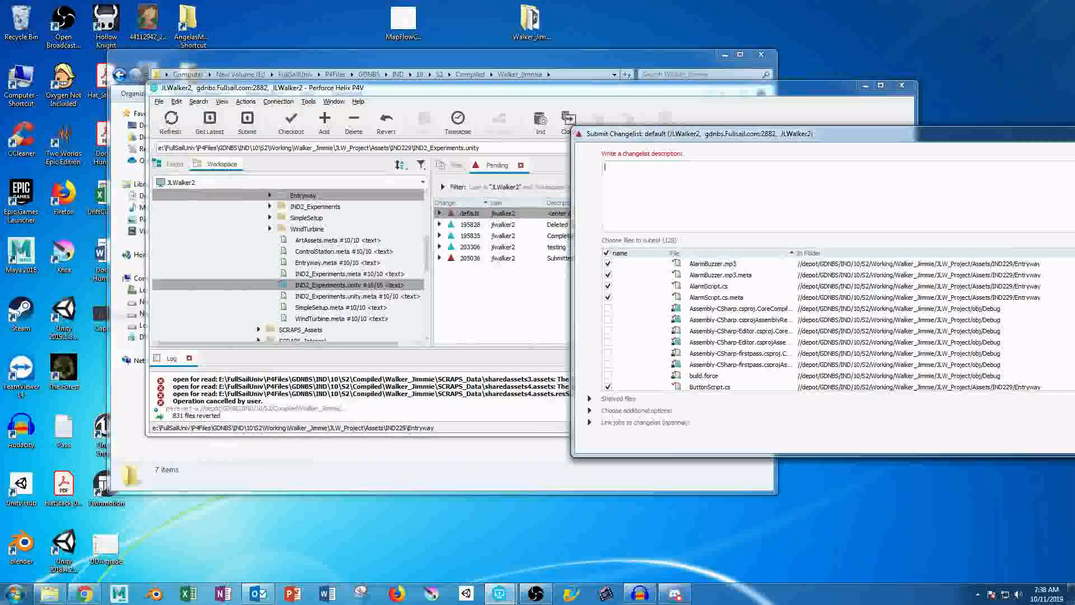
- Review the working project's other folders in the workspace tree, such as Library, obj, Packages and ProjectSettings, back up to the selected items
left_click_drag(427, 252, 427, 301)
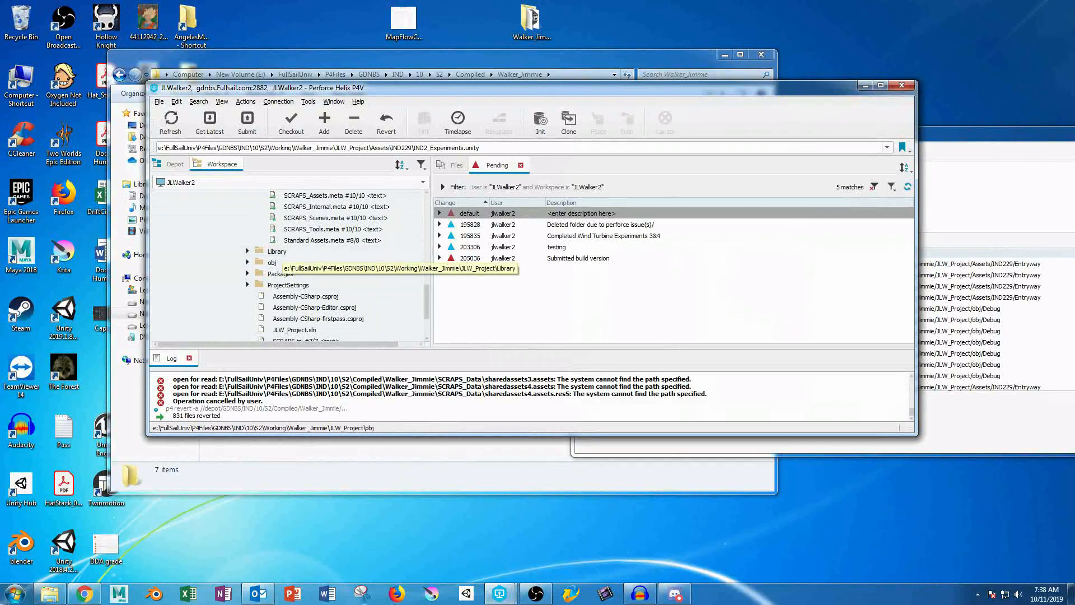
scroll(291, 262, "down", 2)
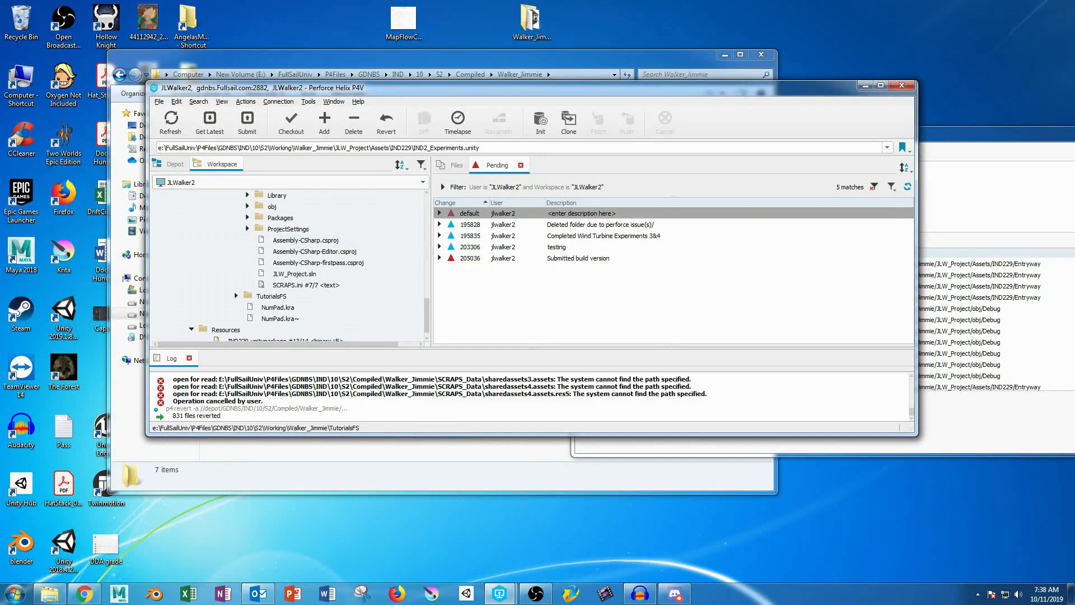
scroll(292, 313, "up", 1)
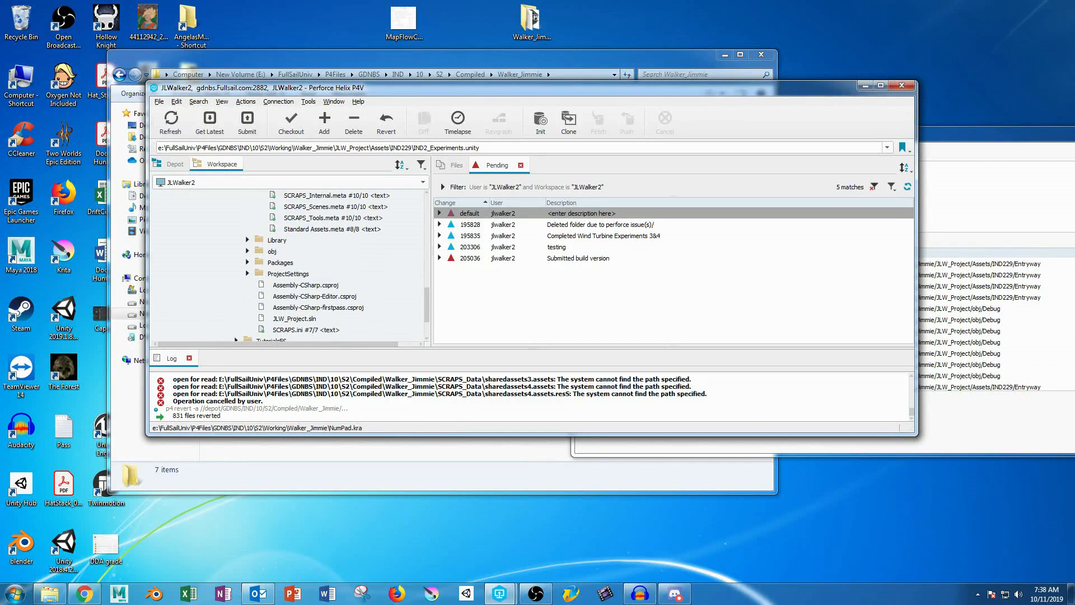
scroll(291, 263, "up", 1)
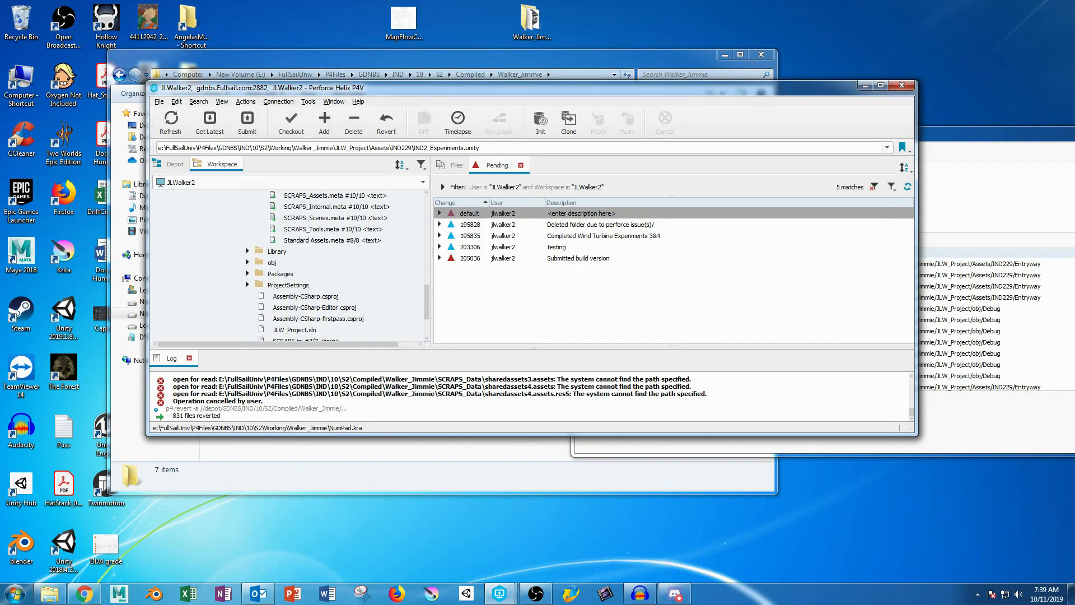
scroll(292, 264, "up", 1)
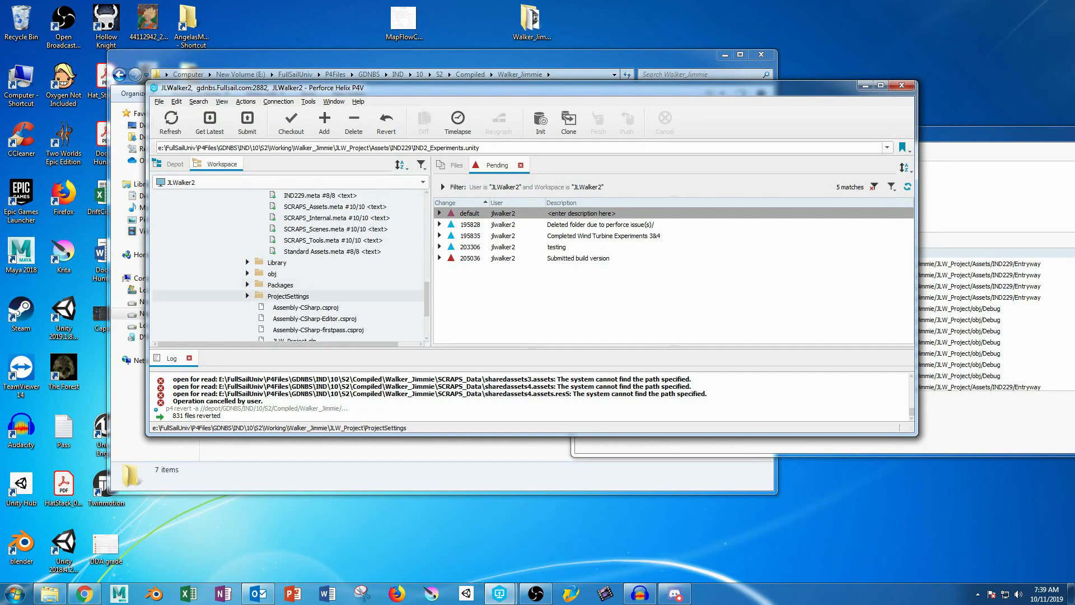
scroll(288, 266, "up", 8)
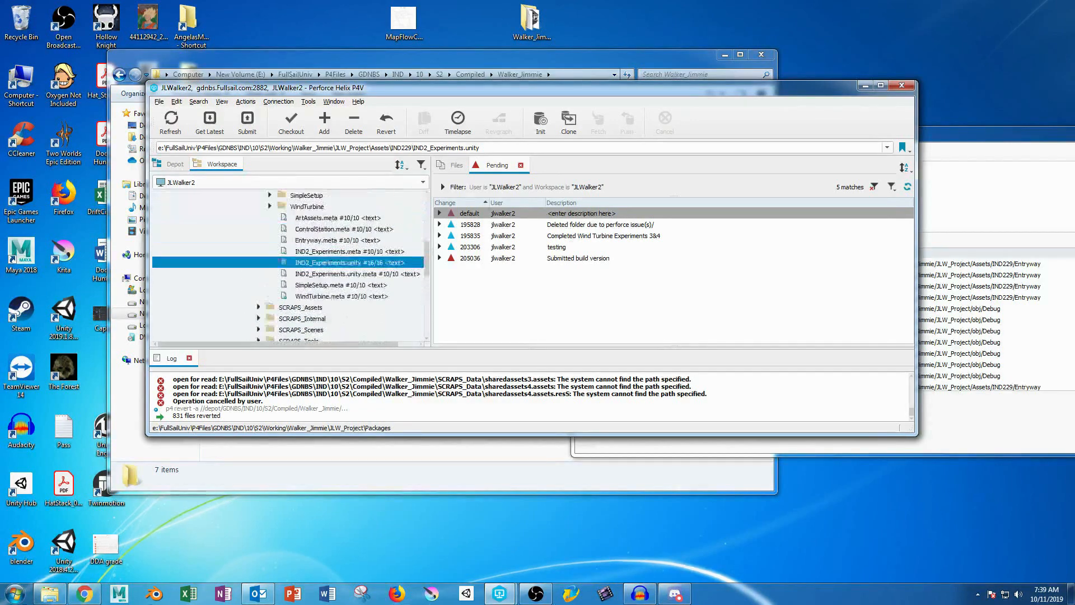
scroll(288, 266, "up", 2)
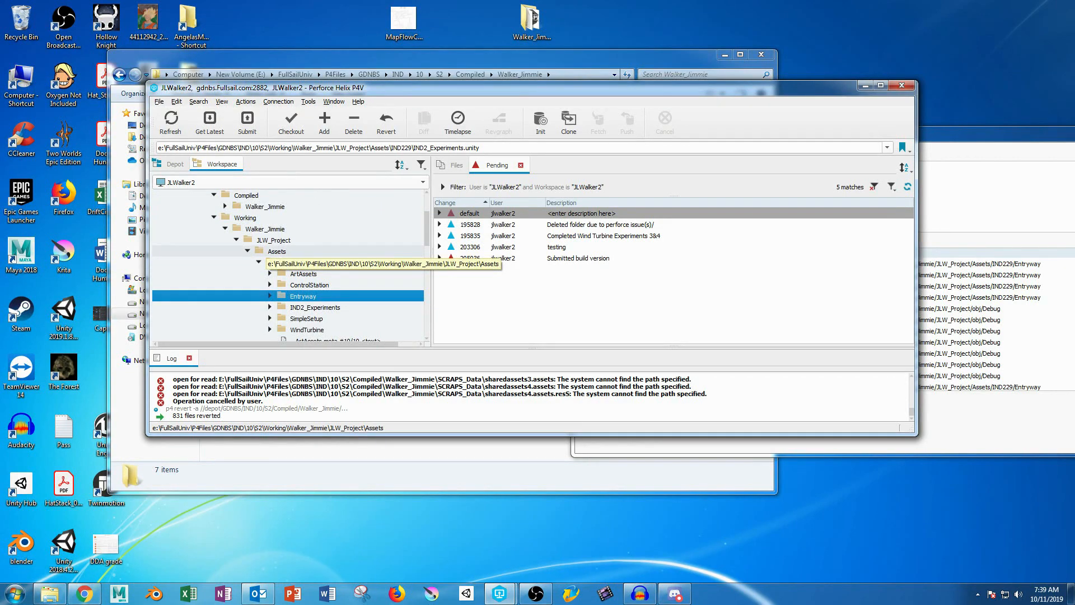
scroll(289, 266, "down", 3)
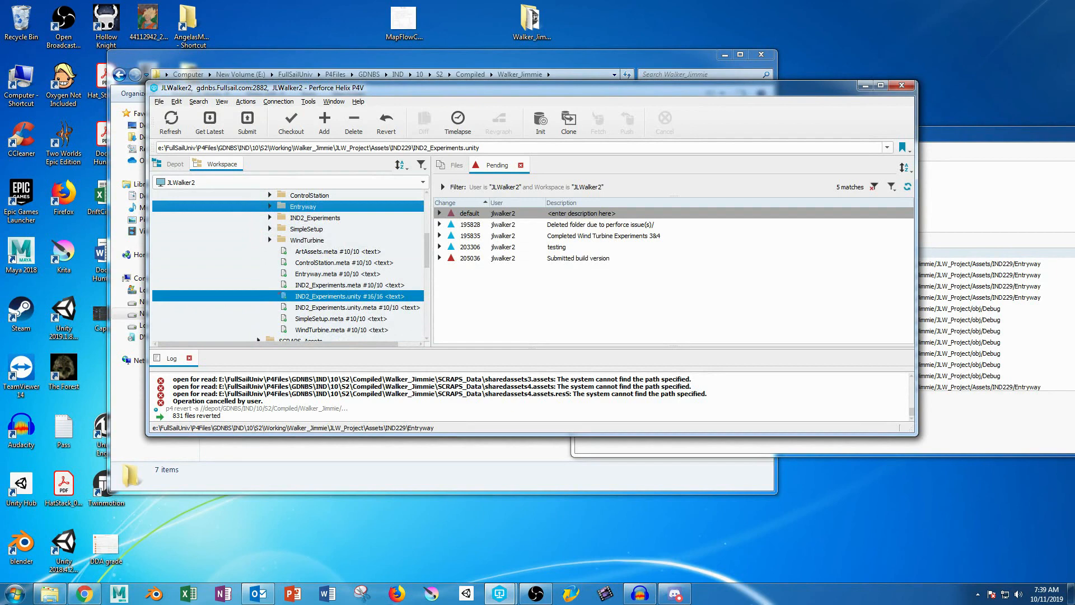
- Submit the selected working files with the changelist description "Door Entryway working folder rev 4 final"
left_click_drag(974, 134, 757, 127)
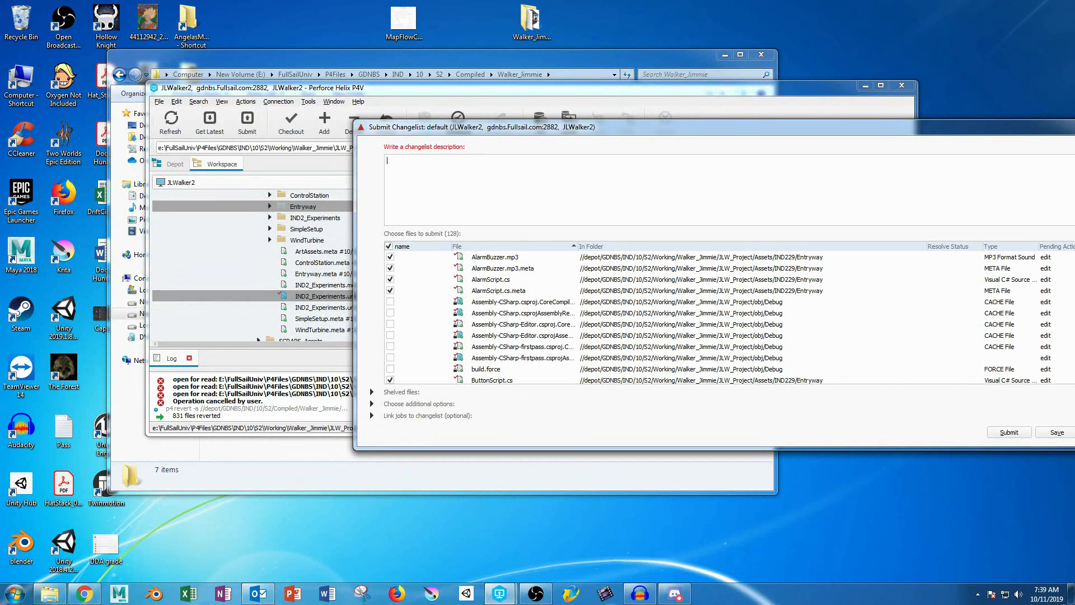
left_click_drag(627, 127, 484, 109)
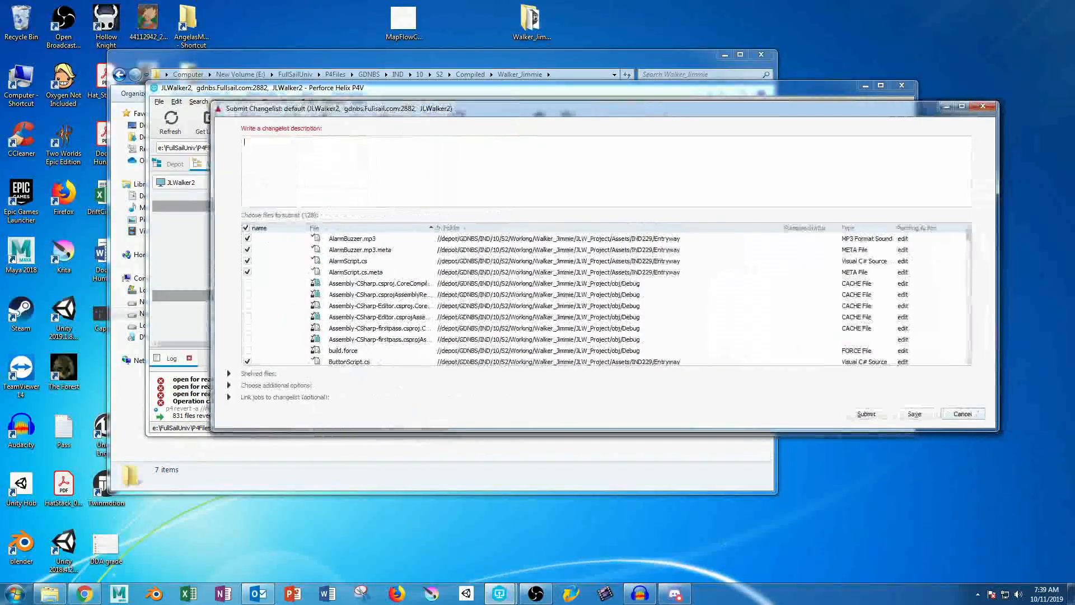
type("Door Entryway")
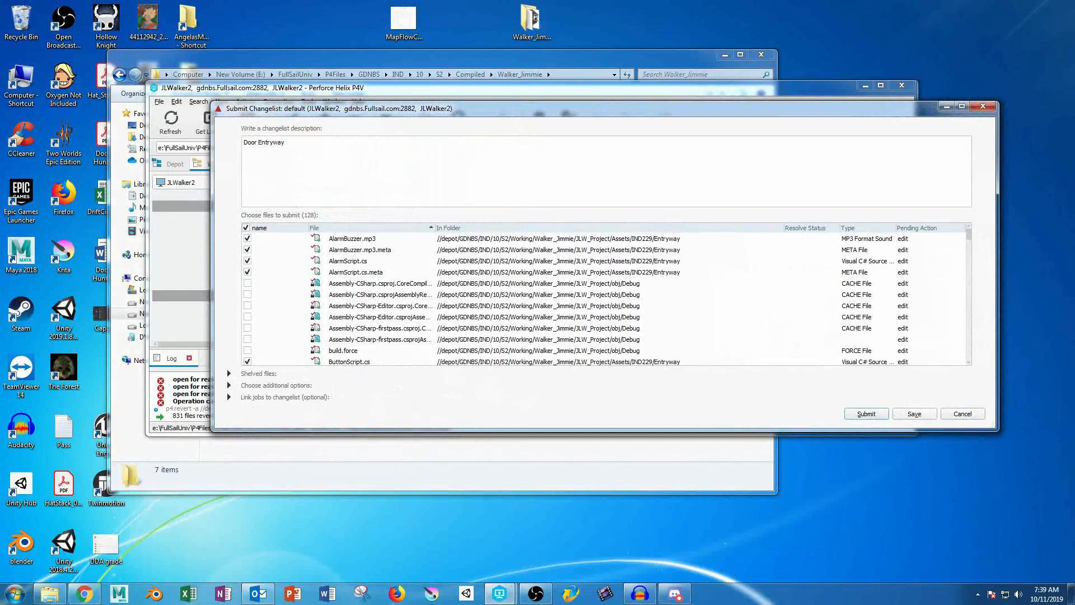
type(" working folder rev 4 final")
key("alt+s")
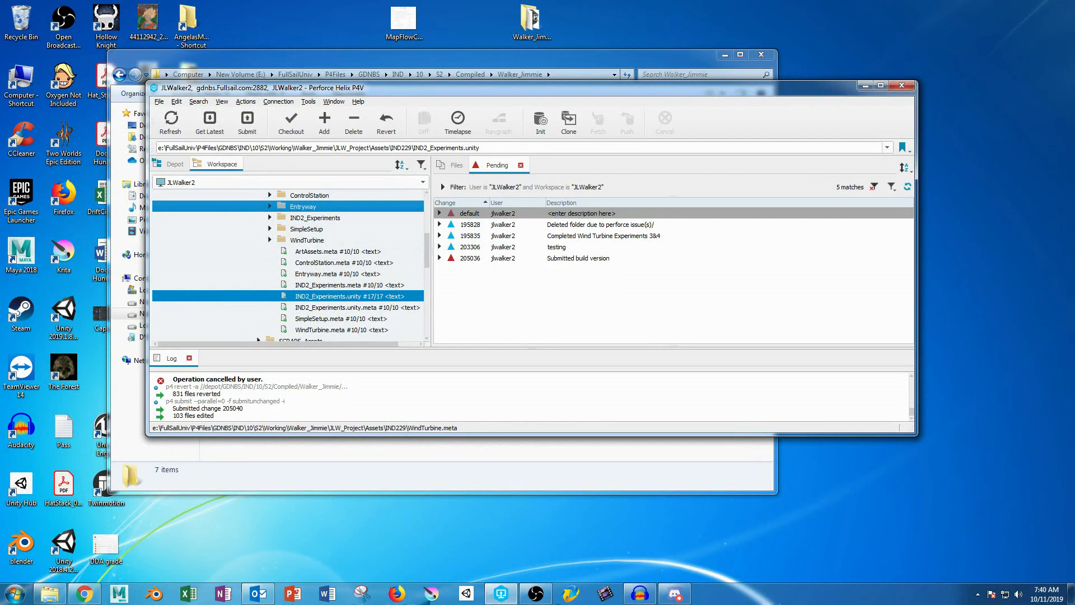
- Glance at the project list in Unity Hub, and in P4V's depot tree show the working JLW_Project folder in Explorer
left_click(467, 599)
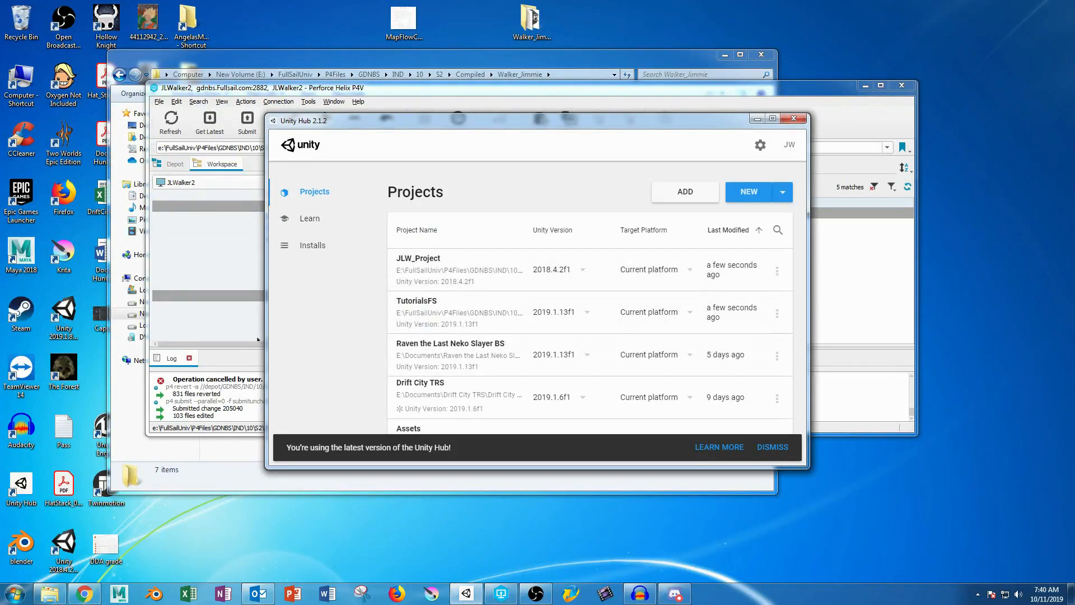
left_click(758, 119)
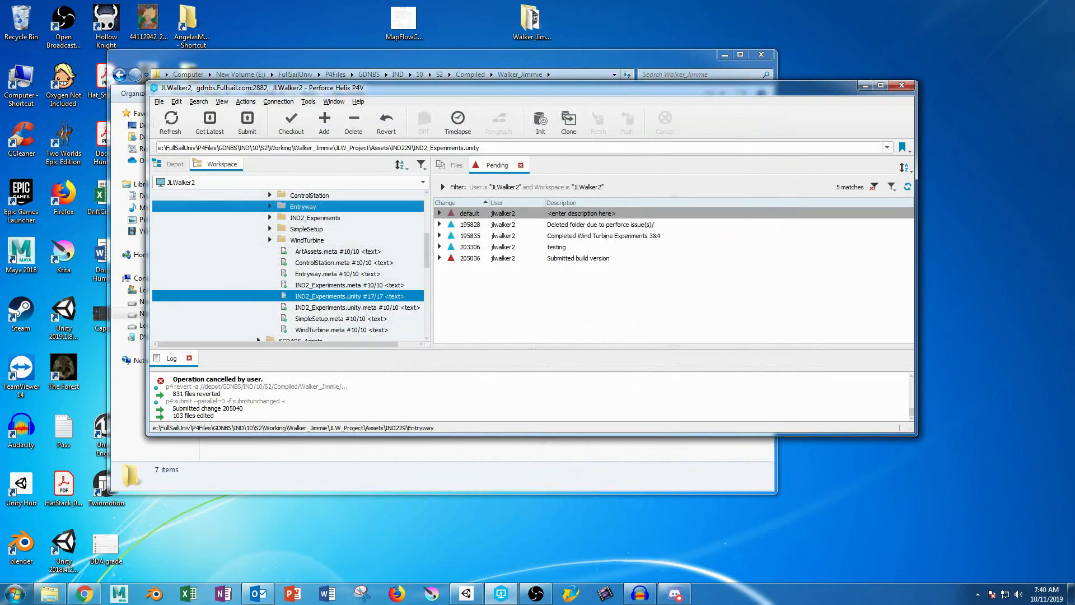
left_click(170, 164)
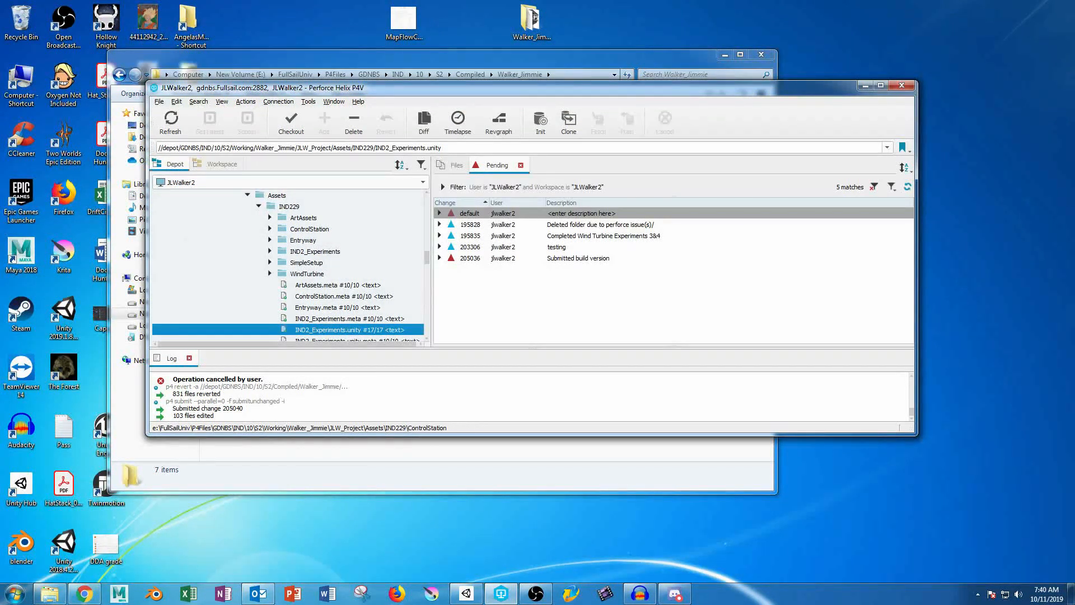
scroll(280, 230, "up", 2)
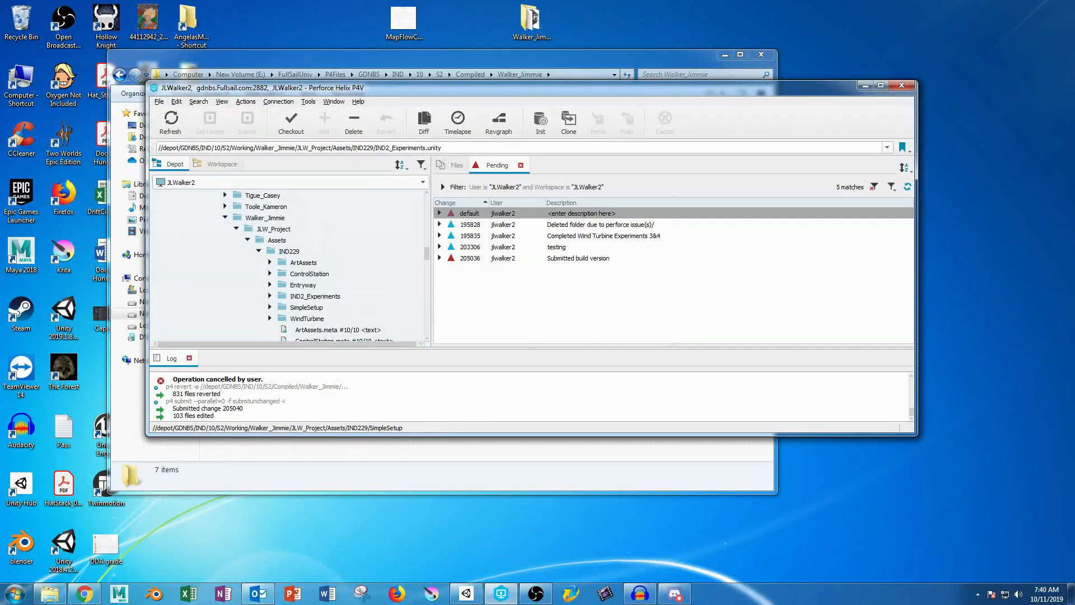
right_click(263, 229)
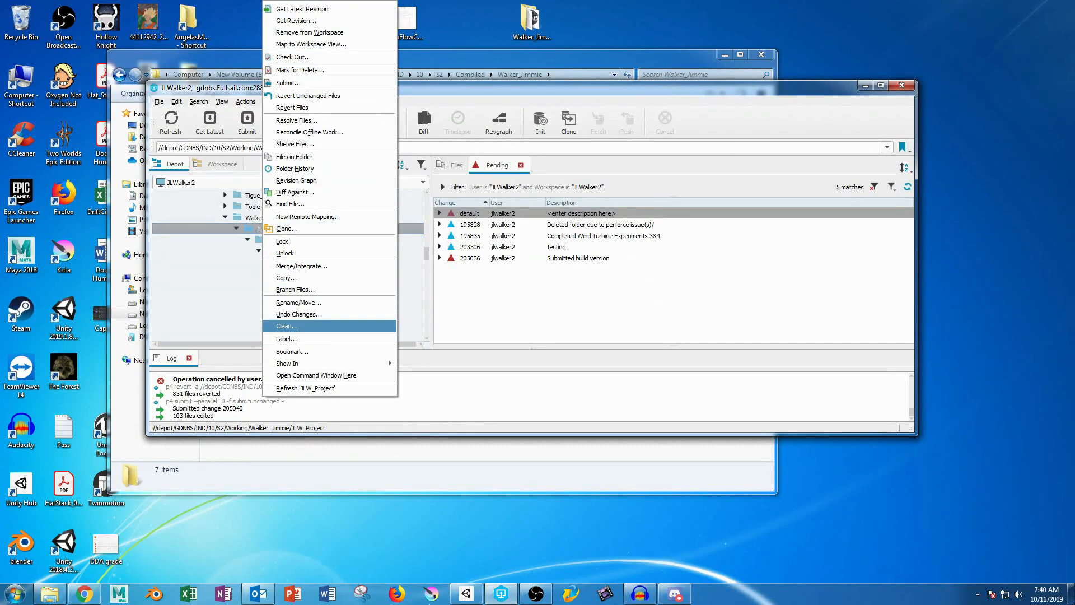
mouse_move(291, 363)
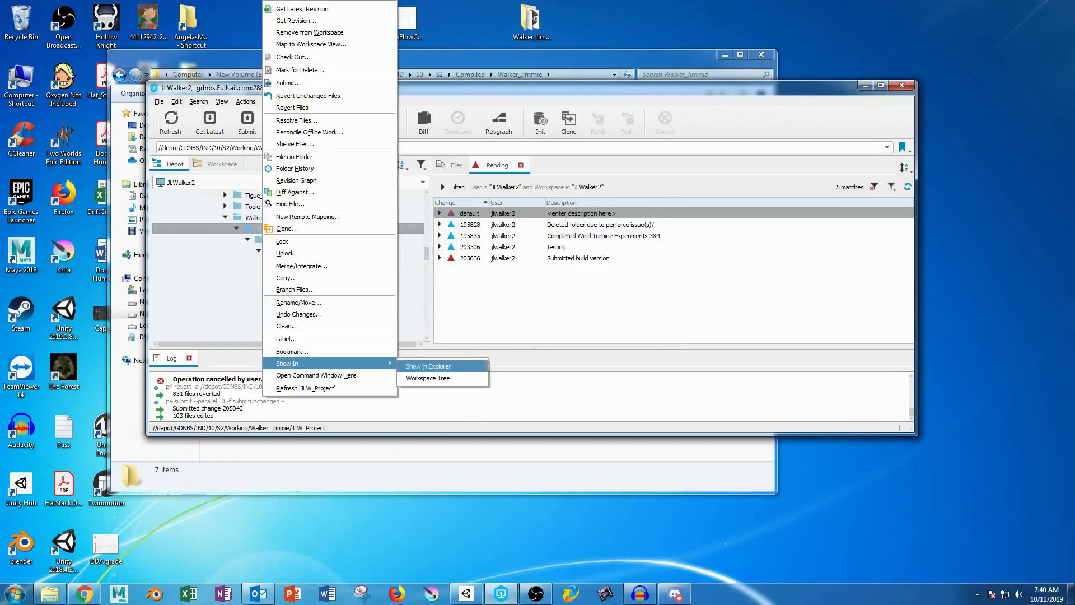
left_click(428, 366)
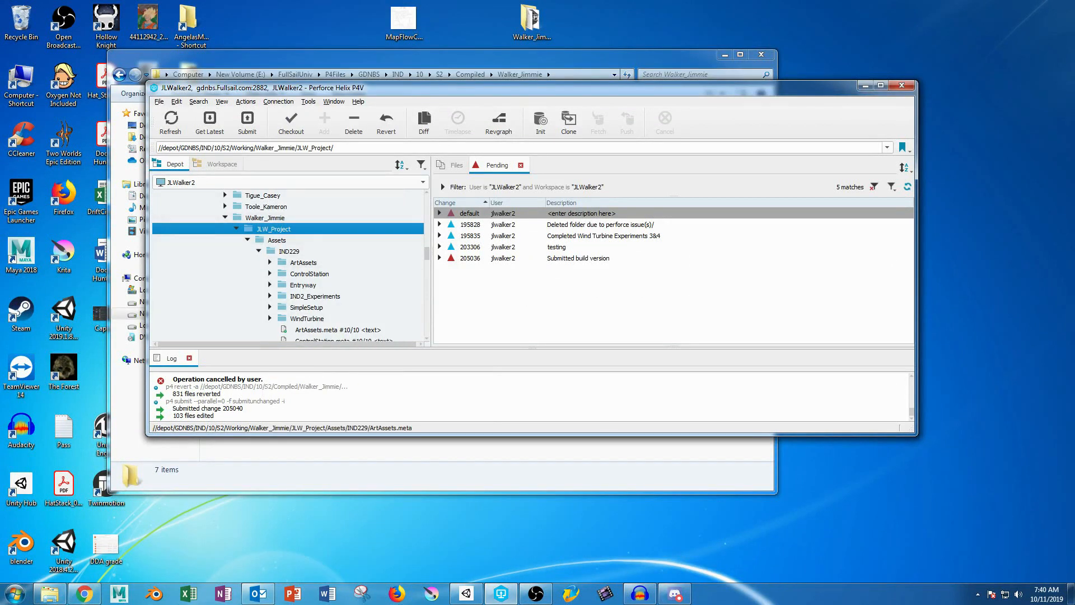
- Switch to Unity Hub, show the JLW_Project location in Explorer, and minimize the folder window
left_click(467, 594)
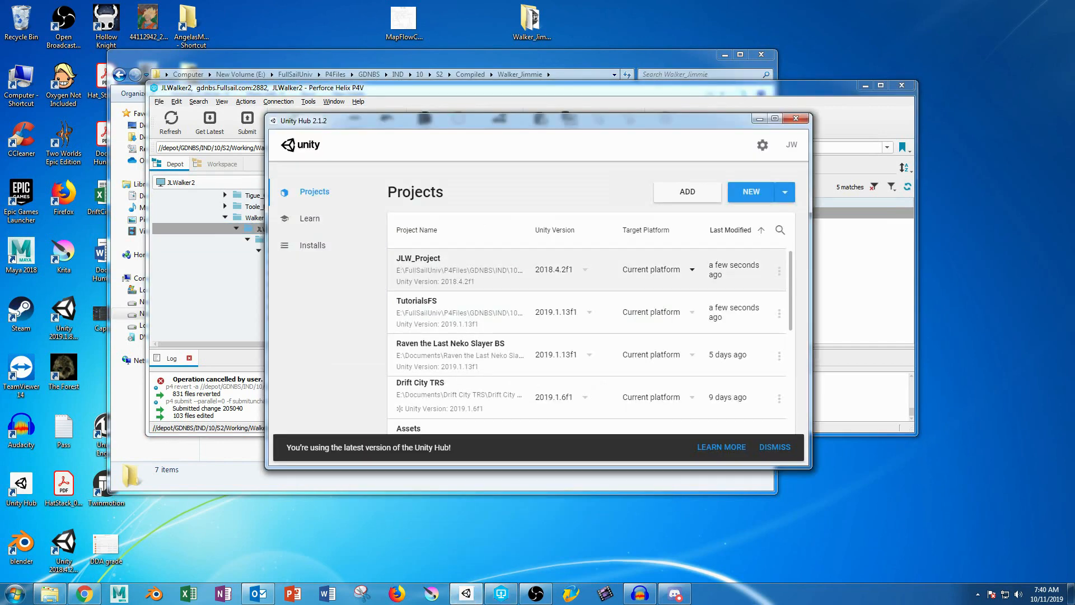
left_click(779, 271)
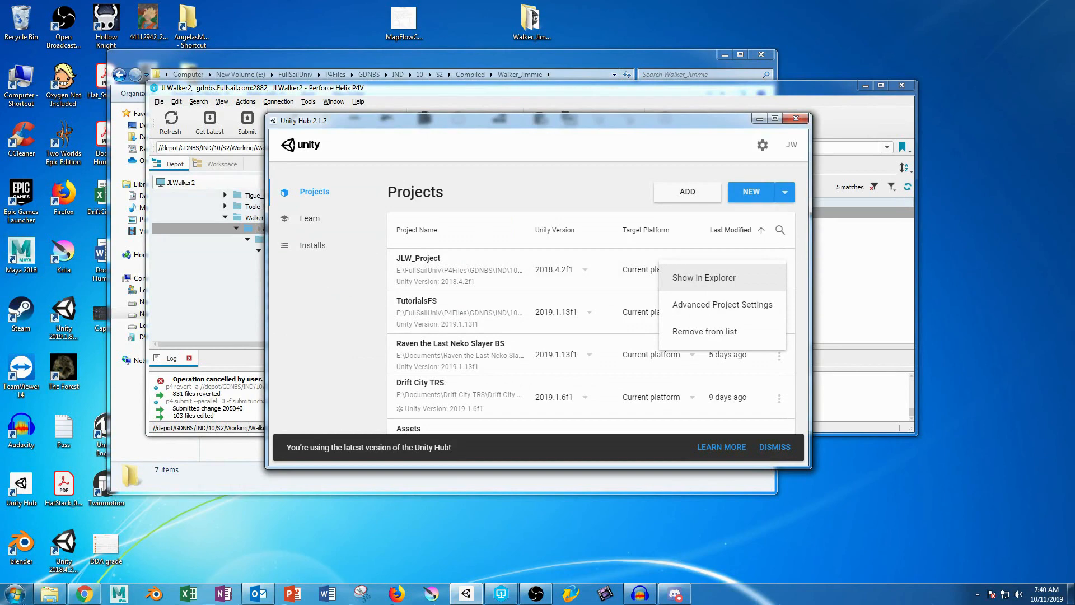
left_click(704, 277)
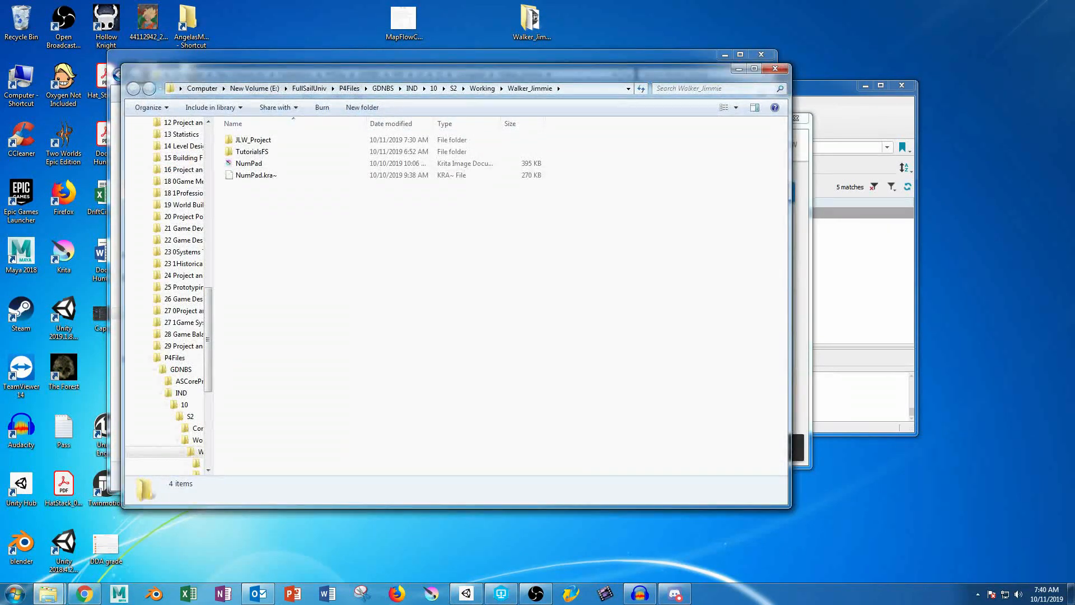
left_click(739, 68)
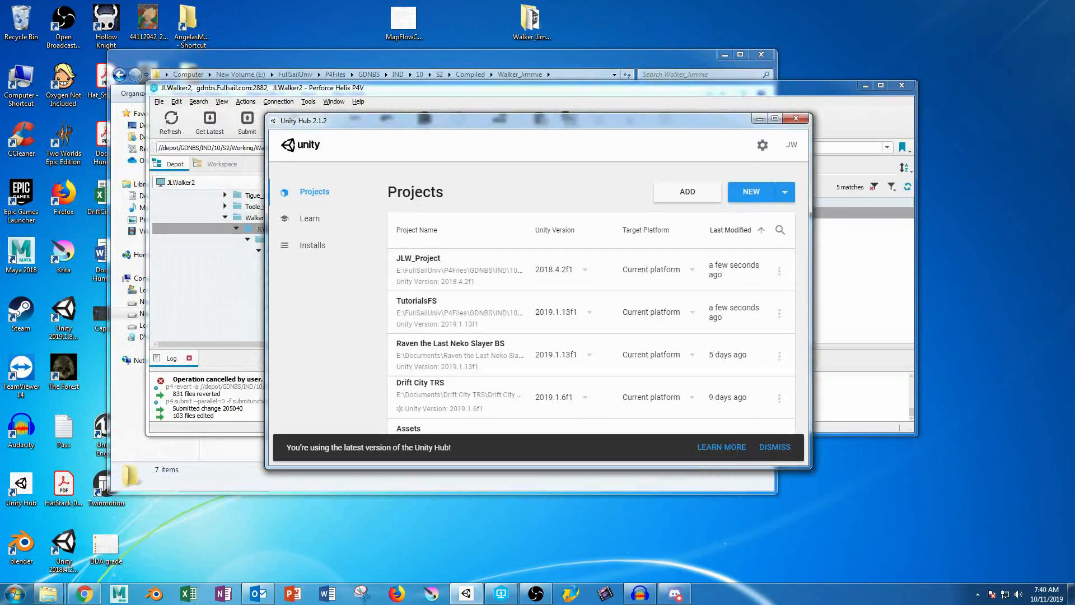
- Return to P4V, show the depot's JLW_Project folder in Explorer, copy the path of its parent folder and close that window
left_click(247, 229)
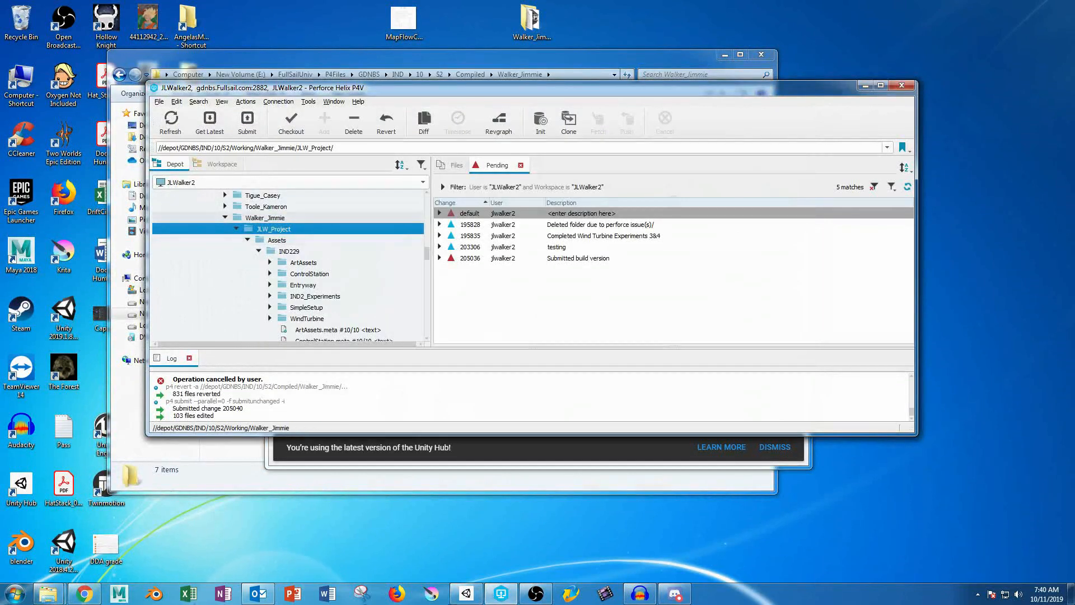
right_click(258, 229)
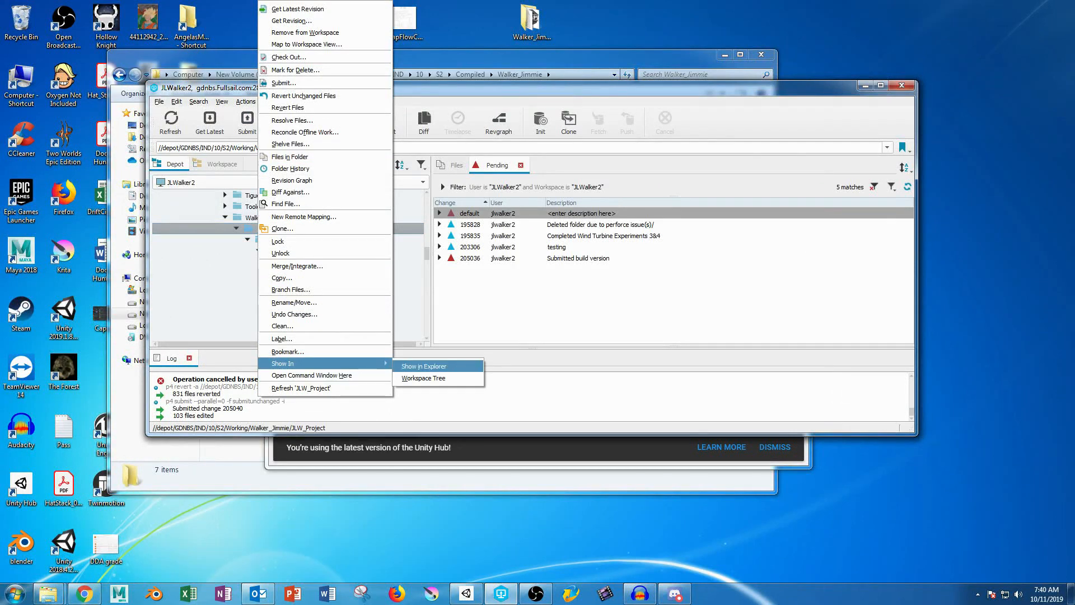
left_click(424, 367)
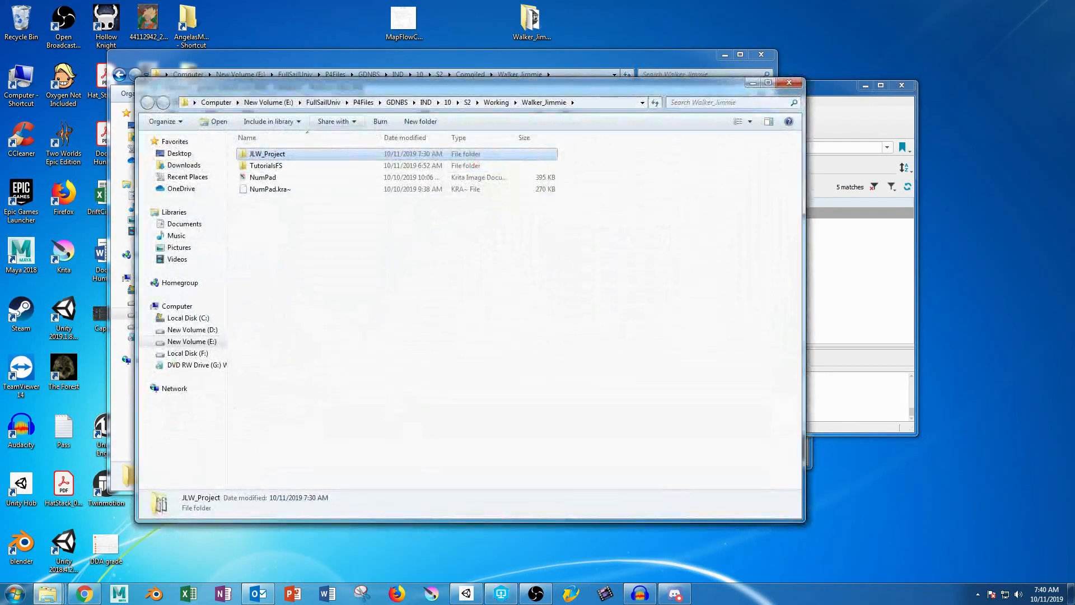
left_click(605, 102)
key("ctrl+c")
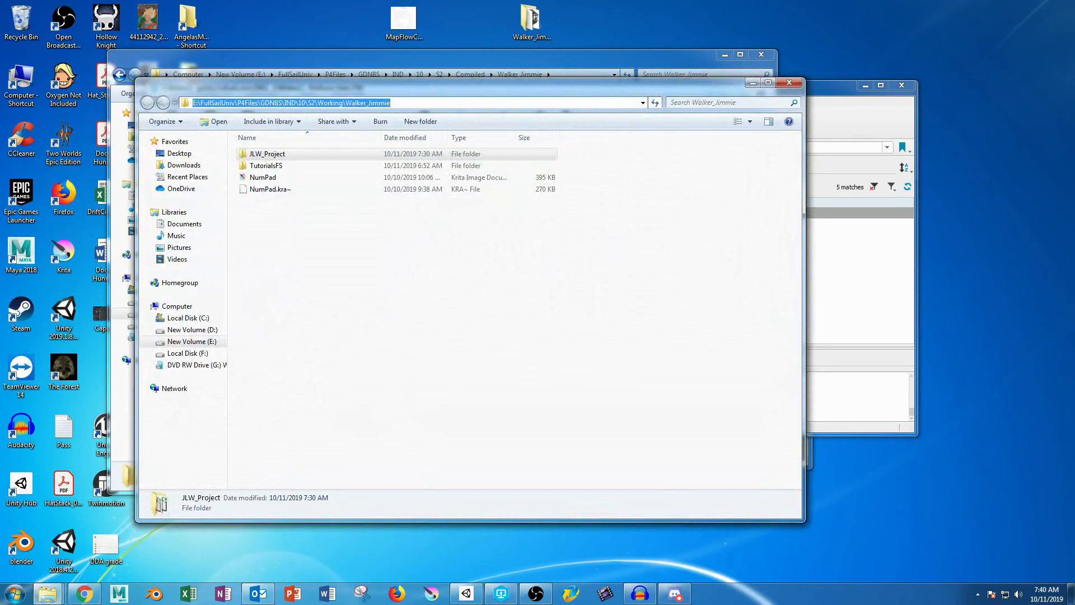
left_click(789, 83)
- Restore the Explorer window opened from Unity Hub, go to the copied Working folder path to compare locations, and close the window
mouse_move(49, 594)
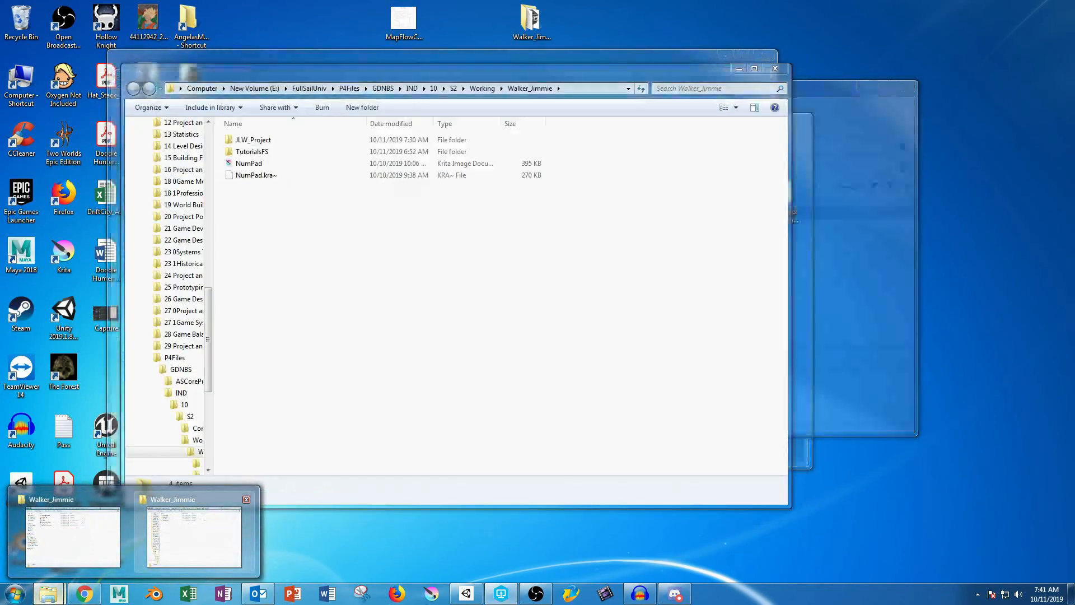
left_click(195, 537)
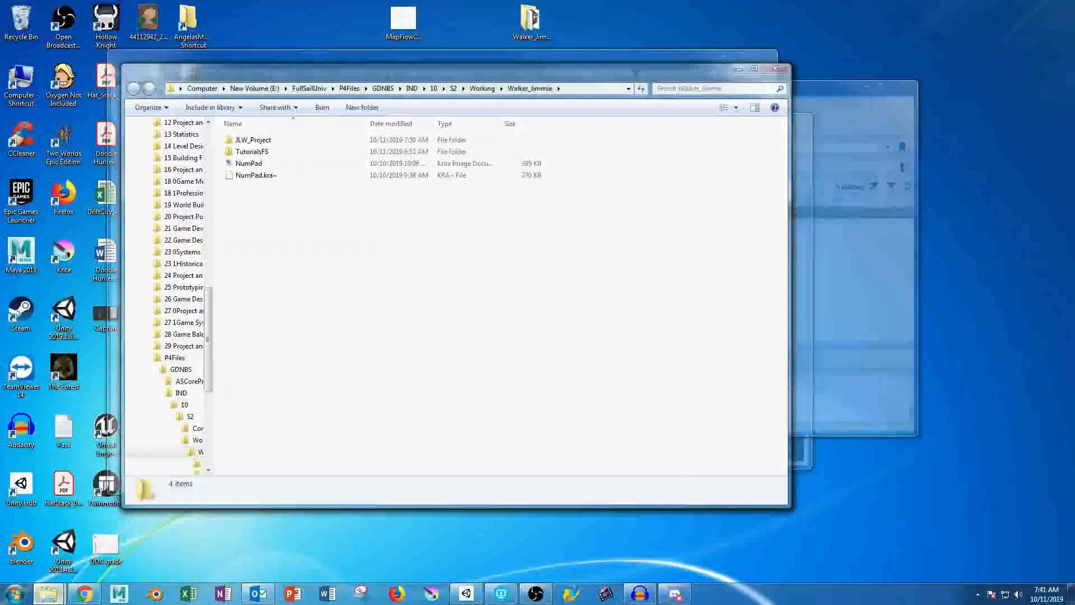
left_click(593, 89)
key("ctrl+v")
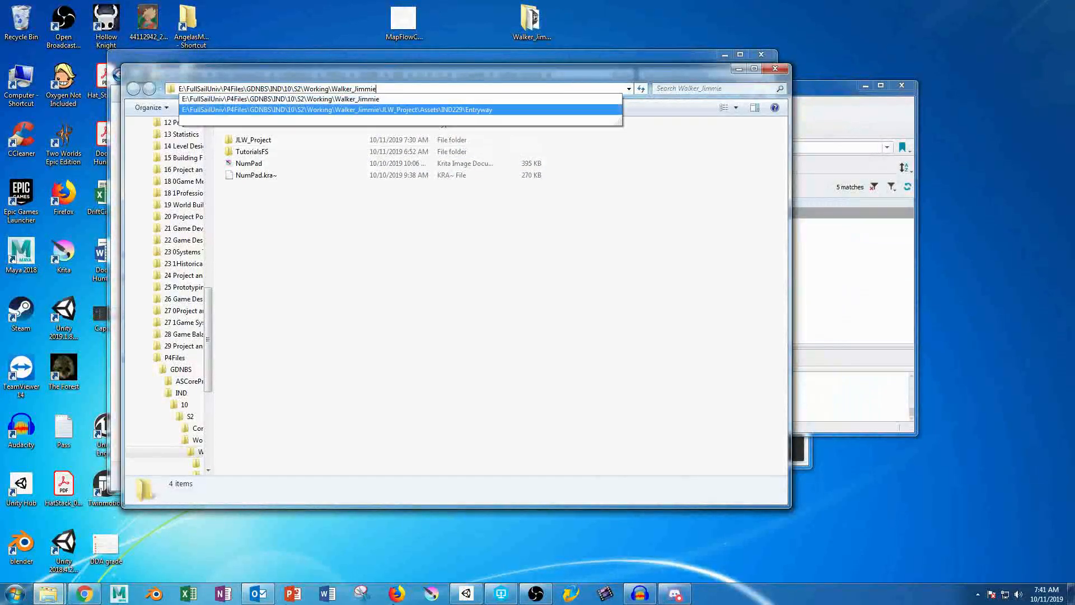
key("Return")
left_click(776, 68)
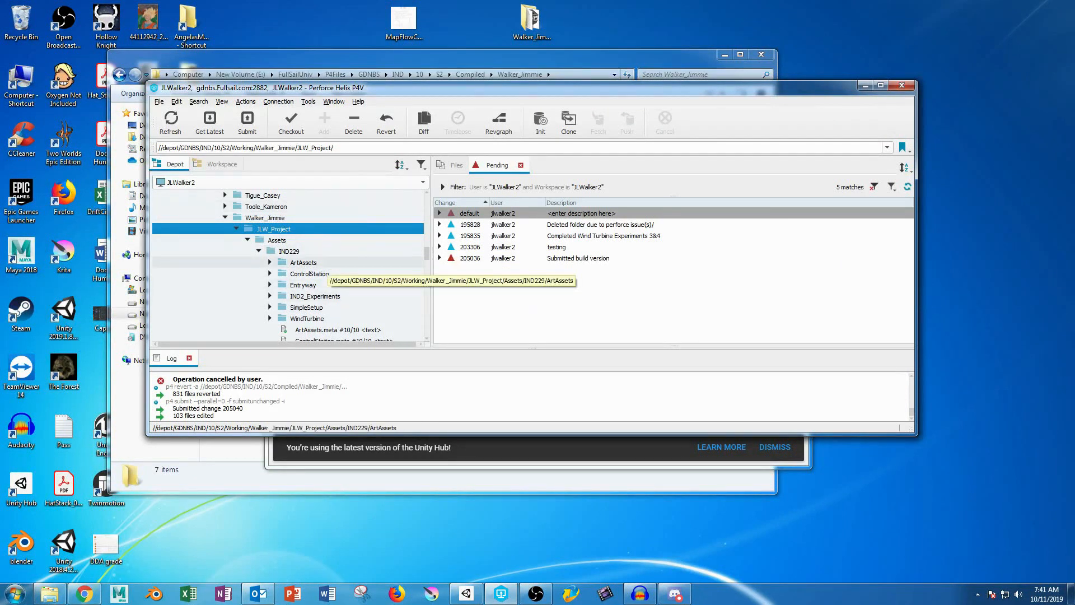
- Review JLW_Project's contents in the P4V depot tree from the IND229 assets down to the ProjectSettings files, collapsing SCRAPS_Tools
scroll(289, 266, "down", 6)
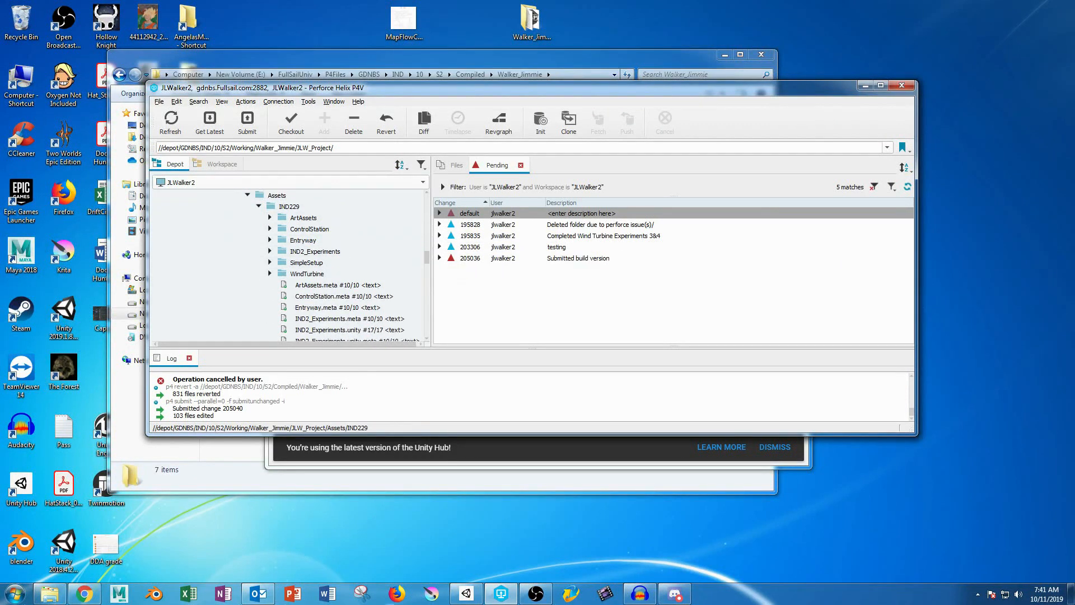
scroll(289, 266, "up", 1)
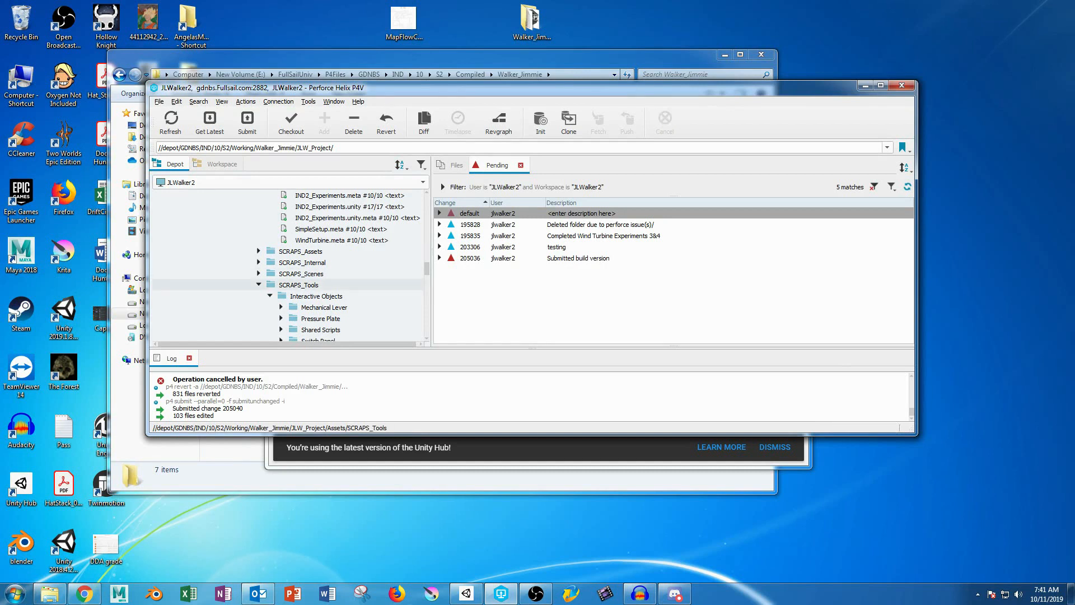
left_click(259, 284)
scroll(260, 277, "down", 3)
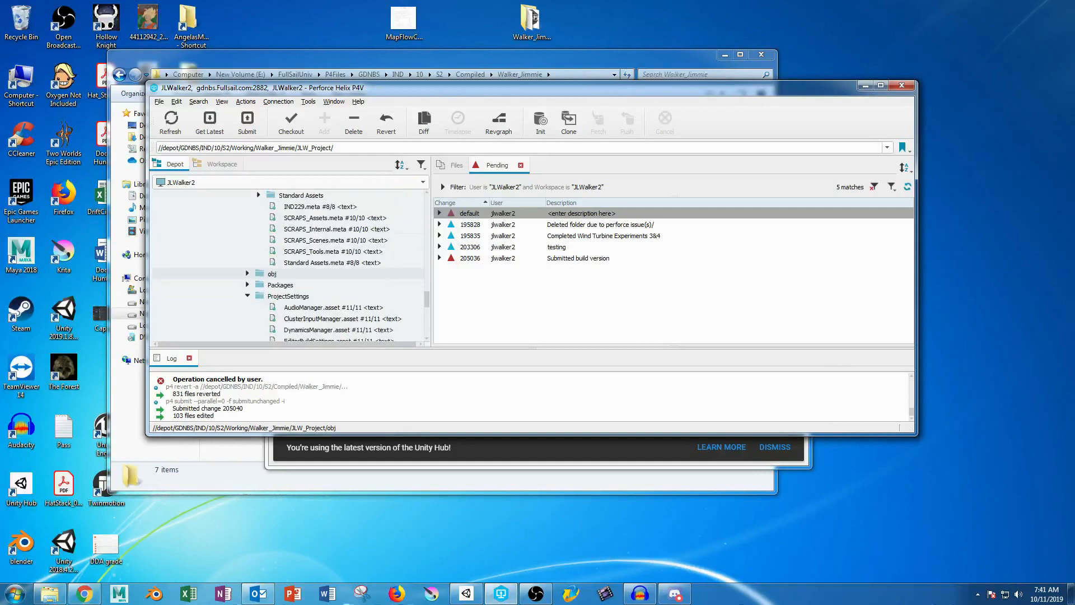
scroll(263, 296, "down", 4)
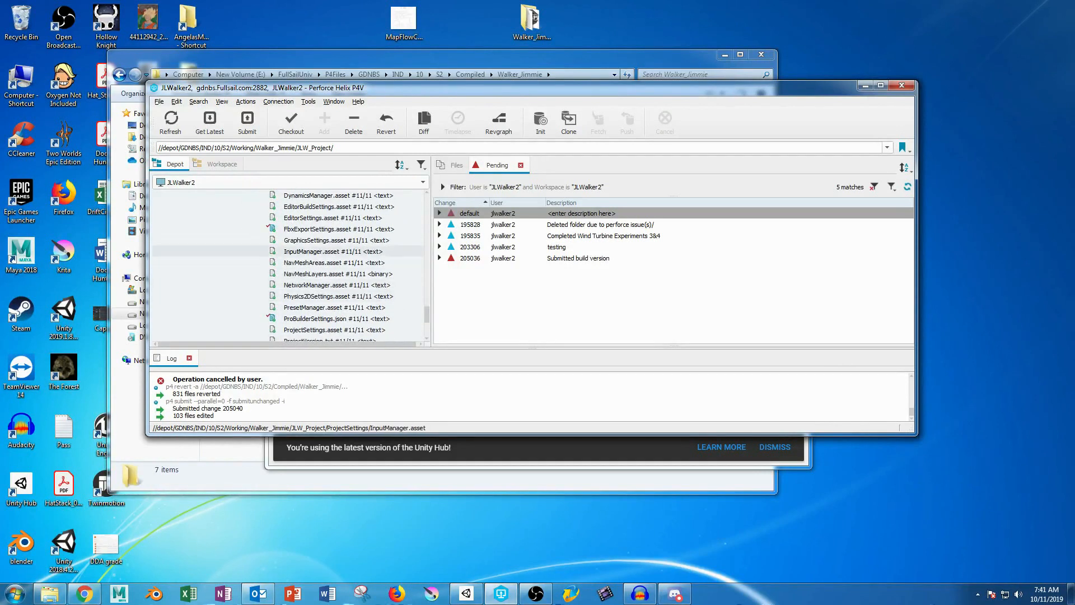